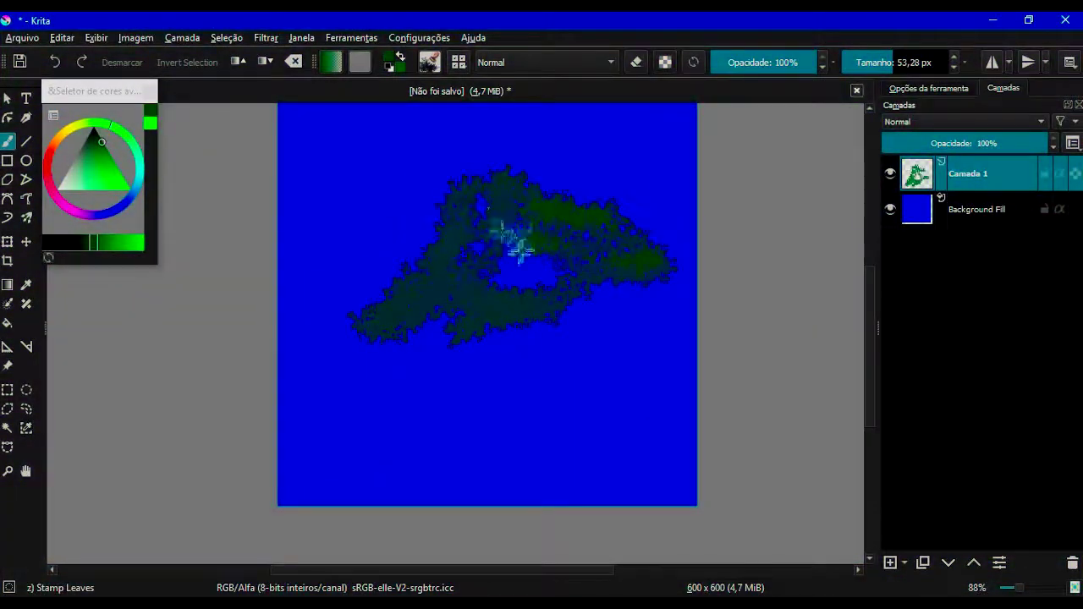
Step: Stamp more dark-green canopy leaves, add a new layer, and select the jjFixo pen preset
{"action": "mouse_move", "coordinate": [518, 247]}
{"action": "left_mouse_down"}
{"action": "mouse_move", "coordinate": [657, 278]}
{"action": "mouse_move", "coordinate": [672, 307]}
{"action": "mouse_move", "coordinate": [500, 205]}
{"action": "mouse_move", "coordinate": [487, 296]}
{"action": "left_mouse_up"}
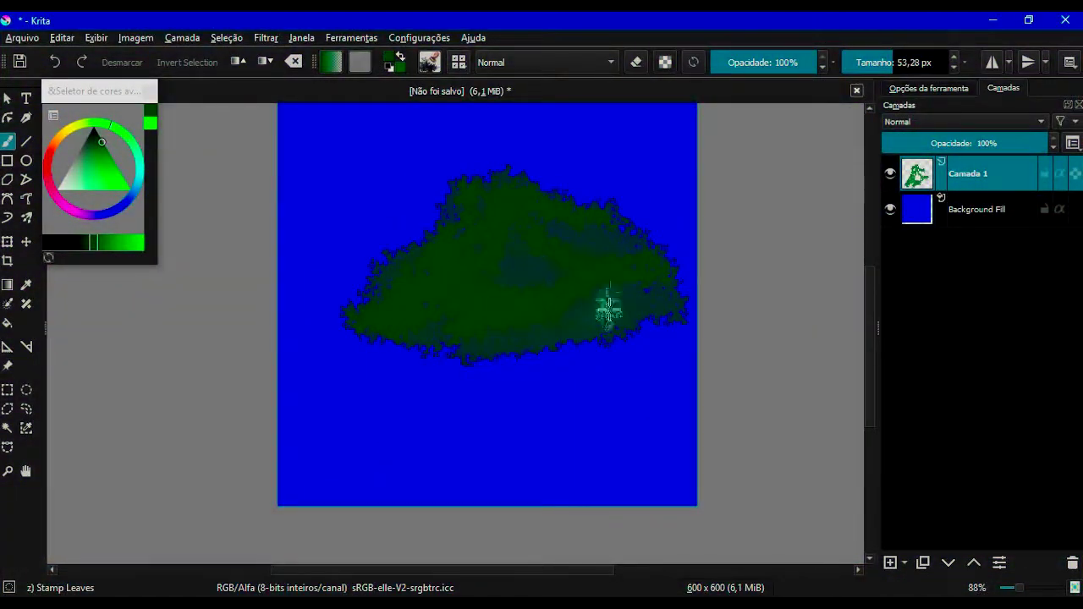
{"action": "left_click", "coordinate": [890, 562]}
{"action": "key", "text": "F6"}
{"action": "left_click", "coordinate": [591, 237]}
{"action": "key", "text": "F5"}
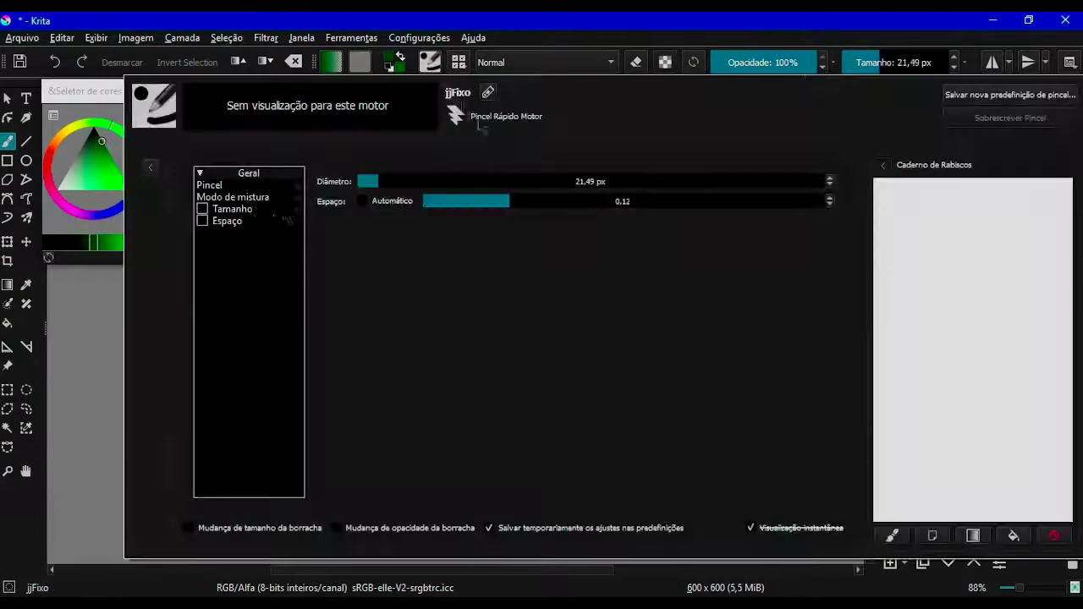
{"action": "key", "text": "F5"}
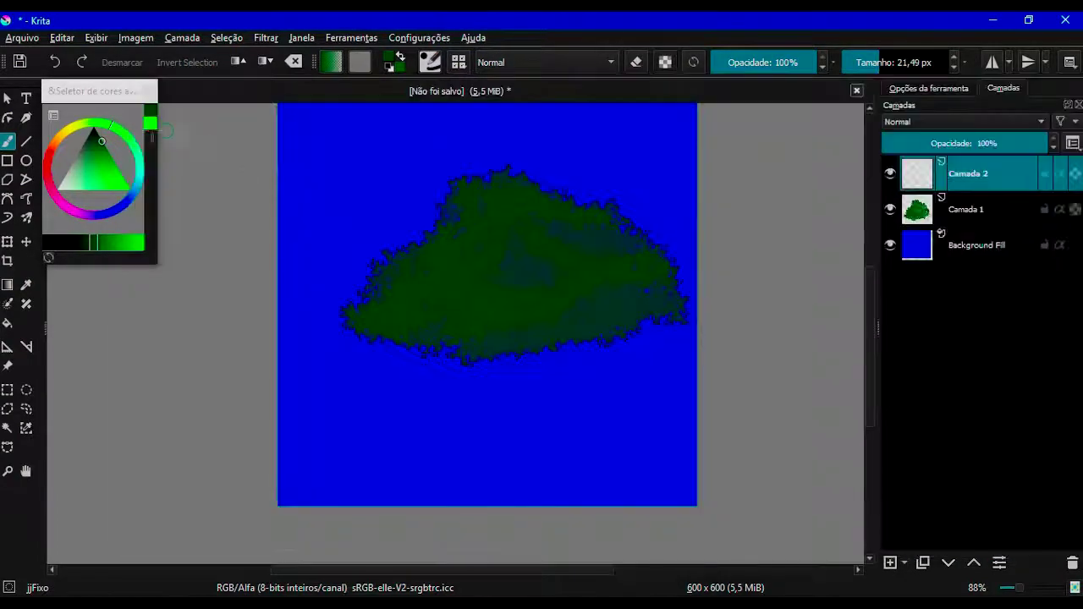
Step: Paint a dark-red trunk on Camada 2, add Camada 3, and pick Stamp Leaves in green
{"action": "left_click_drag", "start_coordinate": [540, 465], "coordinate": [550, 427]}
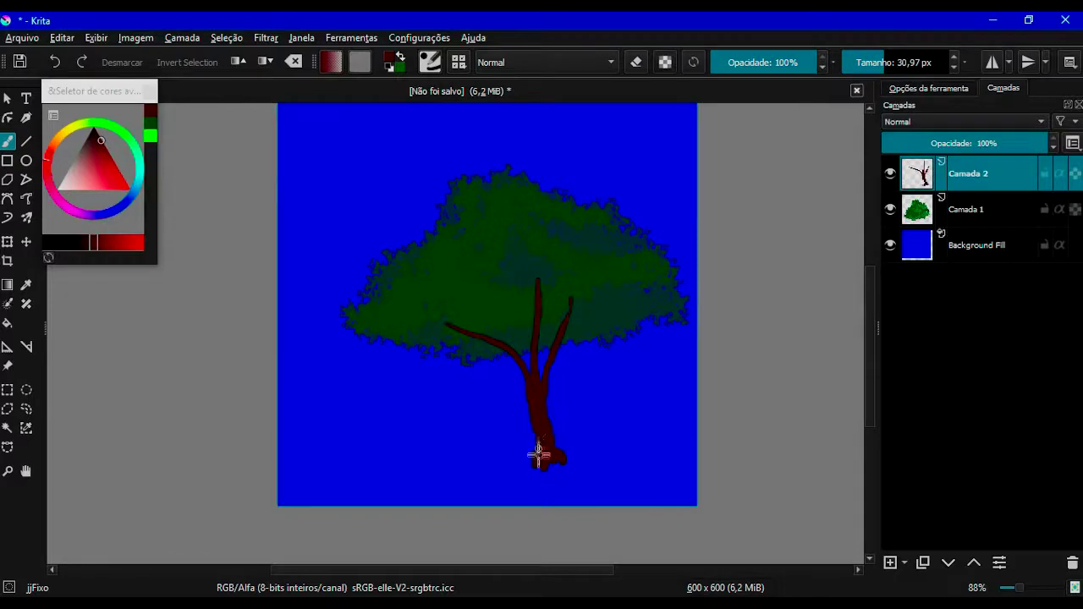
{"action": "left_click", "coordinate": [889, 562]}
{"action": "left_click", "coordinate": [429, 62]}
{"action": "left_click", "coordinate": [711, 279]}
{"action": "left_click", "coordinate": [108, 159]}
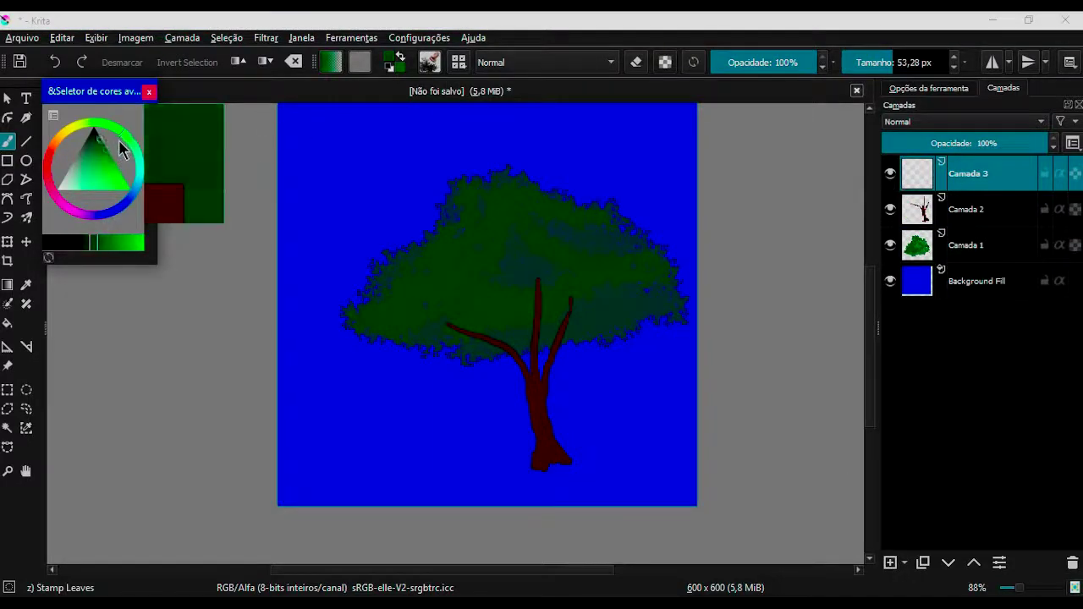
Step: Even out the dark canopy on Camada 1, then stamp light-green leaves on Camada 3
{"action": "left_click", "coordinate": [967, 247]}
{"action": "mouse_move", "coordinate": [452, 326]}
{"action": "left_mouse_down"}
{"action": "mouse_move", "coordinate": [491, 285]}
{"action": "mouse_move", "coordinate": [628, 295]}
{"action": "mouse_move", "coordinate": [380, 309]}
{"action": "mouse_move", "coordinate": [601, 247]}
{"action": "left_mouse_up"}
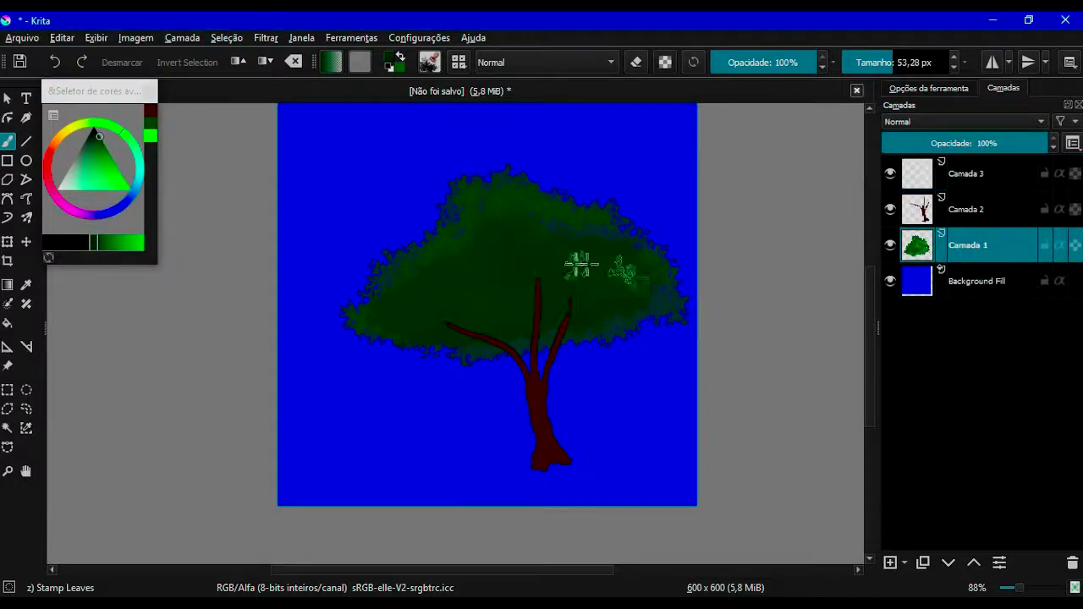
{"action": "left_click", "coordinate": [942, 176]}
{"action": "left_click", "coordinate": [110, 157]}
{"action": "mouse_move", "coordinate": [576, 305]}
{"action": "left_mouse_down"}
{"action": "mouse_move", "coordinate": [431, 314]}
{"action": "mouse_move", "coordinate": [633, 286]}
{"action": "mouse_move", "coordinate": [407, 274]}
{"action": "mouse_move", "coordinate": [437, 217]}
{"action": "mouse_move", "coordinate": [633, 242]}
{"action": "mouse_move", "coordinate": [499, 273]}
{"action": "mouse_move", "coordinate": [520, 279]}
{"action": "left_mouse_up"}
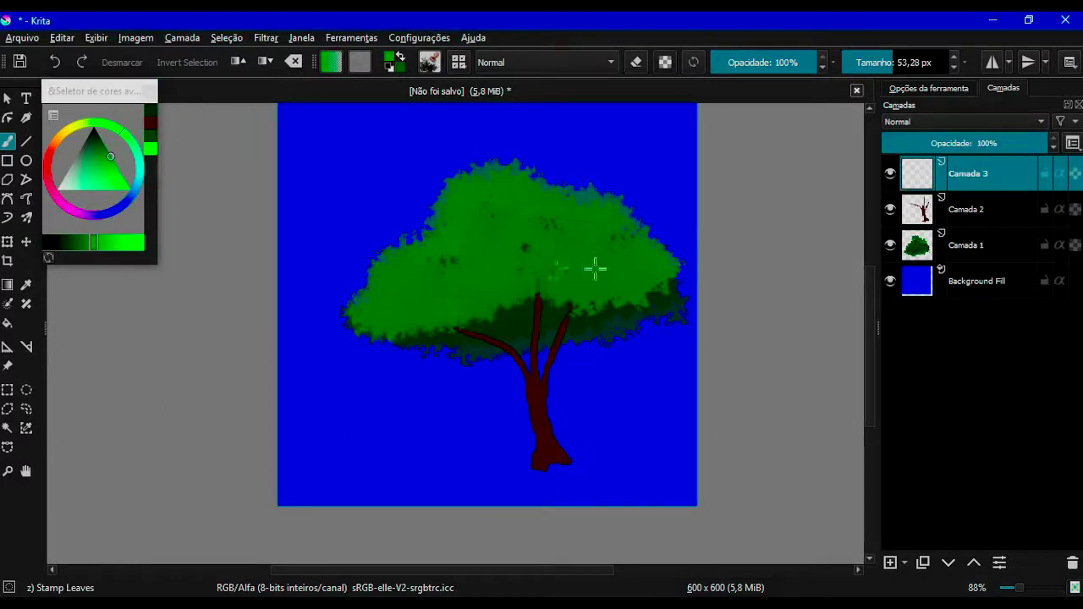
Step: Stamp brighter green leaves over the upper canopy and add a layer above Background Fill
{"action": "left_click", "coordinate": [118, 172]}
{"action": "mouse_move", "coordinate": [508, 228]}
{"action": "left_mouse_down"}
{"action": "mouse_move", "coordinate": [474, 195]}
{"action": "mouse_move", "coordinate": [609, 228]}
{"action": "mouse_move", "coordinate": [470, 286]}
{"action": "mouse_move", "coordinate": [398, 280]}
{"action": "mouse_move", "coordinate": [575, 203]}
{"action": "mouse_move", "coordinate": [525, 169]}
{"action": "mouse_move", "coordinate": [544, 173]}
{"action": "mouse_move", "coordinate": [370, 297]}
{"action": "mouse_move", "coordinate": [386, 259]}
{"action": "left_mouse_up"}
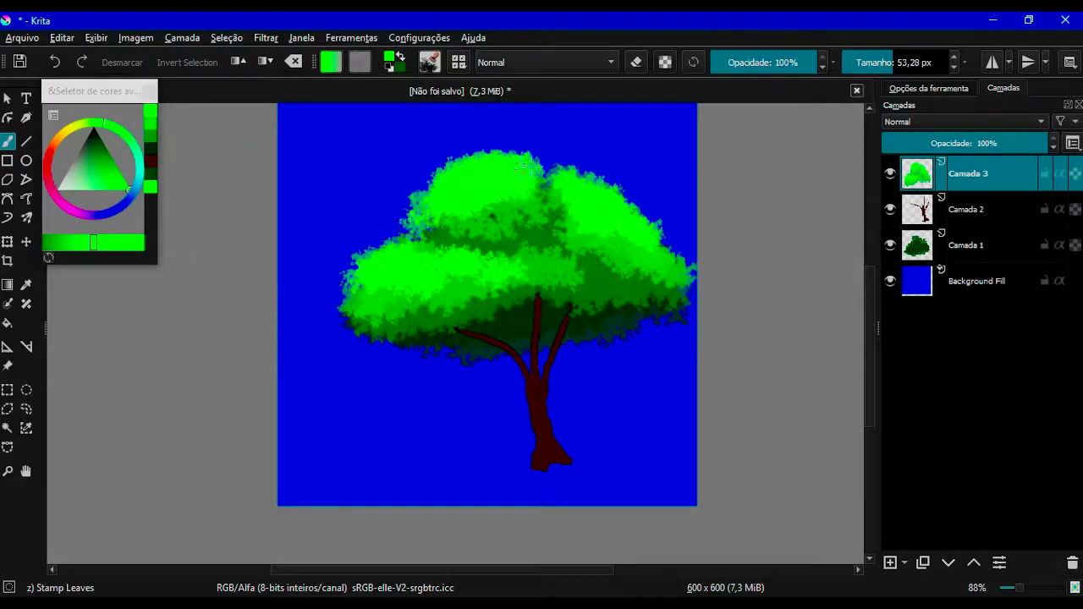
{"action": "left_click", "coordinate": [998, 284]}
{"action": "left_click", "coordinate": [890, 563]}
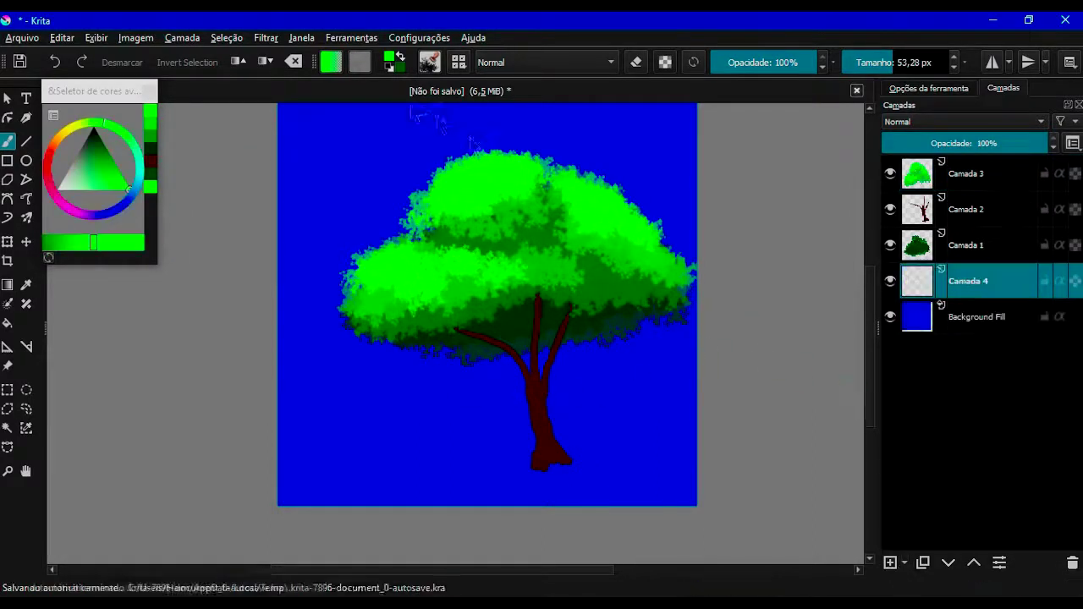
Step: Group the jRelva01 hill layers into Camada 6, alpha-lock Camada 5, and paint soft green grass
{"action": "key", "text": "F6"}
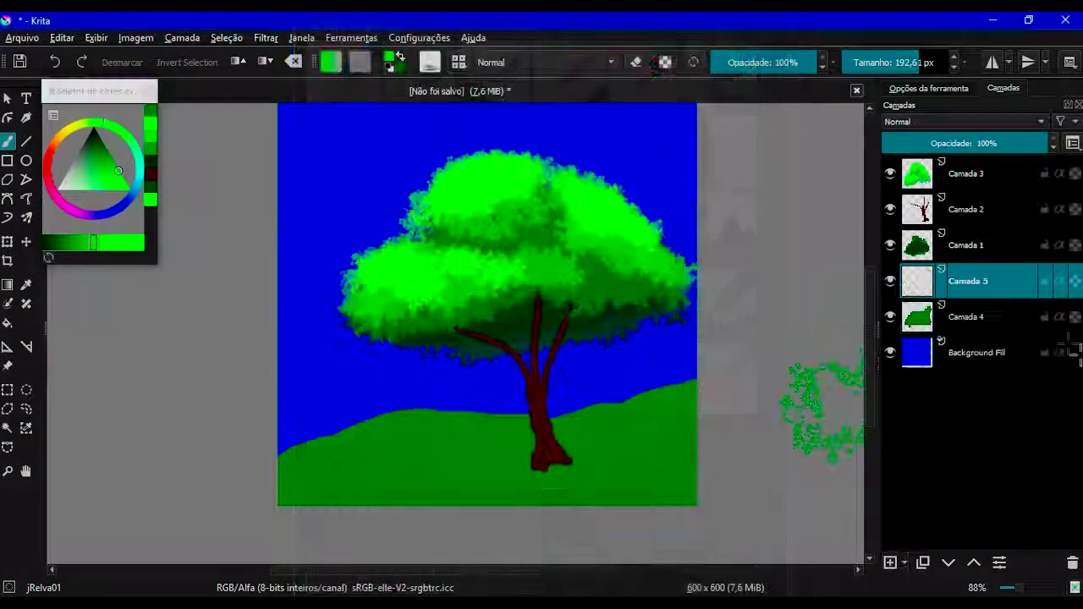
{"action": "right_click", "coordinate": [965, 314]}
{"action": "left_click", "coordinate": [750, 513]}
{"action": "left_click", "coordinate": [1059, 320]}
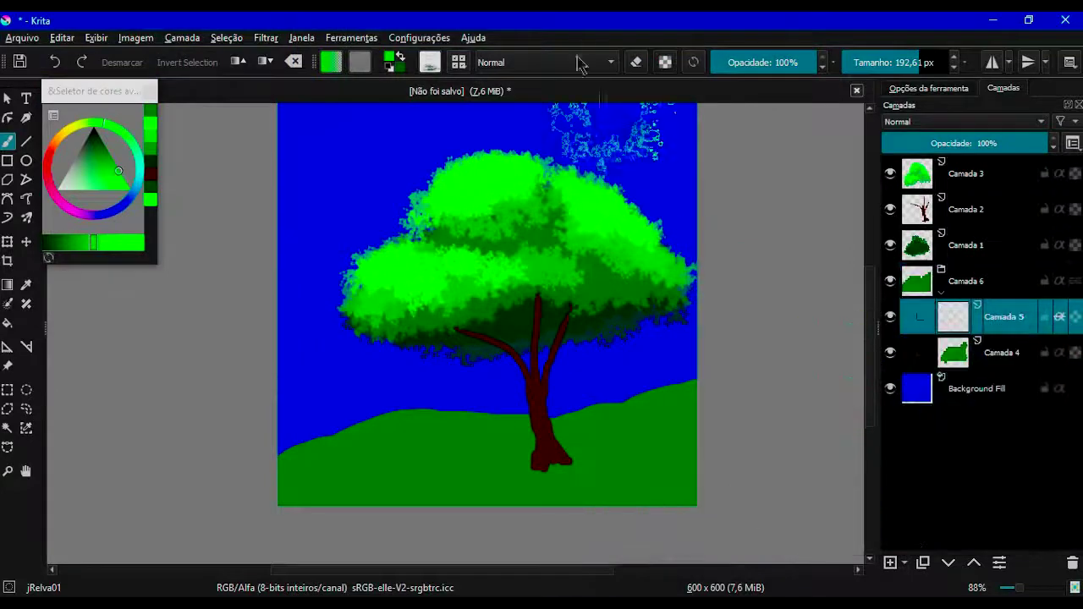
{"action": "left_click_drag", "start_coordinate": [457, 432], "coordinate": [412, 446]}
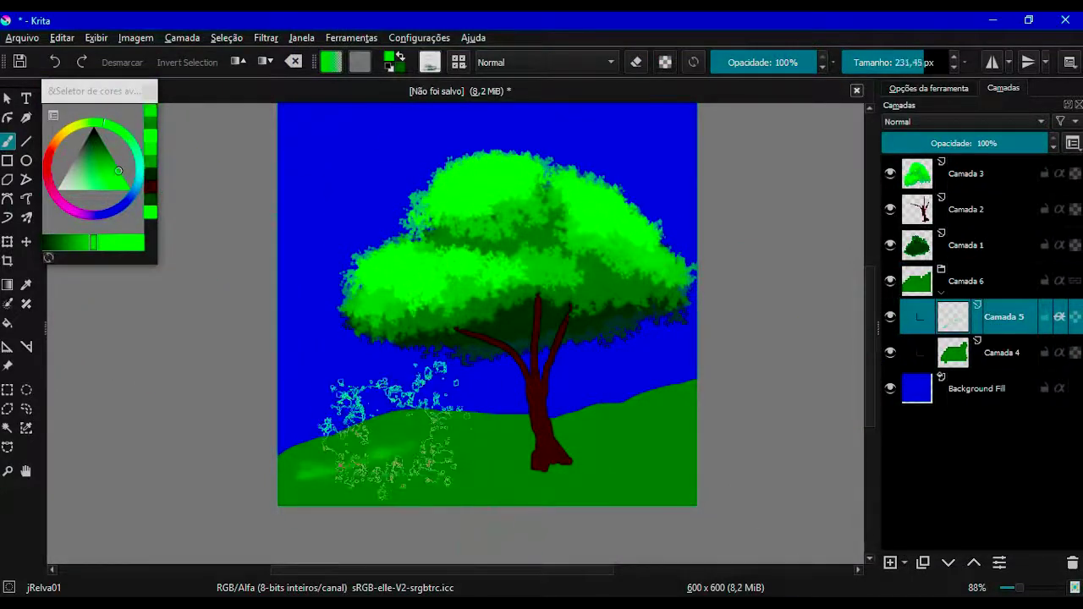
{"action": "mouse_move", "coordinate": [438, 407]}
{"action": "left_mouse_down"}
{"action": "mouse_move", "coordinate": [491, 406]}
{"action": "mouse_move", "coordinate": [418, 443]}
{"action": "mouse_move", "coordinate": [665, 420]}
{"action": "mouse_move", "coordinate": [496, 423]}
{"action": "mouse_move", "coordinate": [288, 453]}
{"action": "left_mouse_up"}
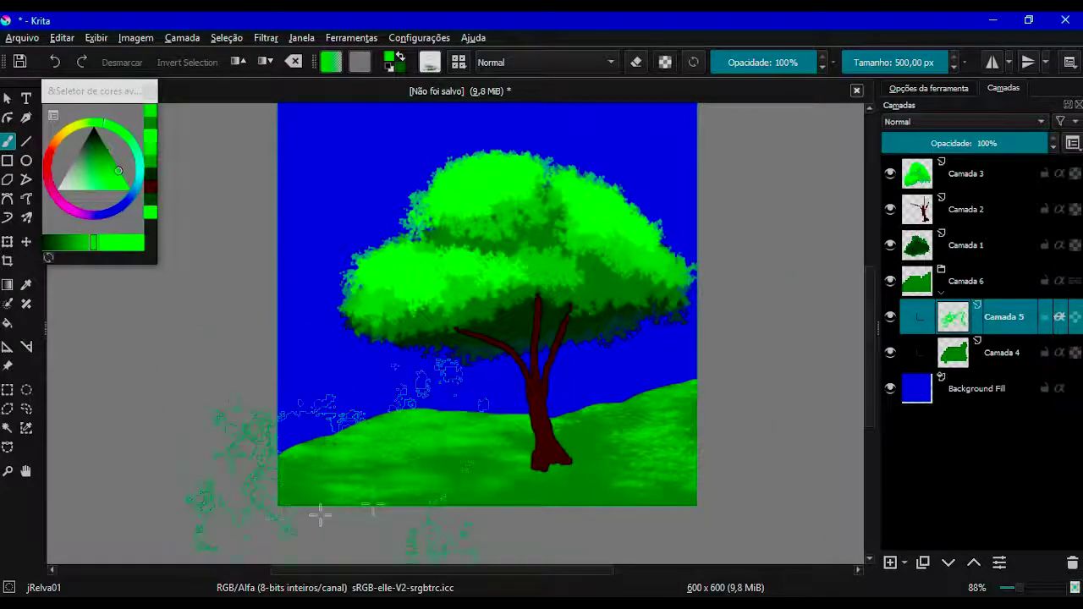
Step: Add faint half-opacity reddish-brown patches by the trunk and green texture, undoing a stray stroke
{"action": "left_click", "coordinate": [50, 155]}
{"action": "left_click", "coordinate": [765, 61]}
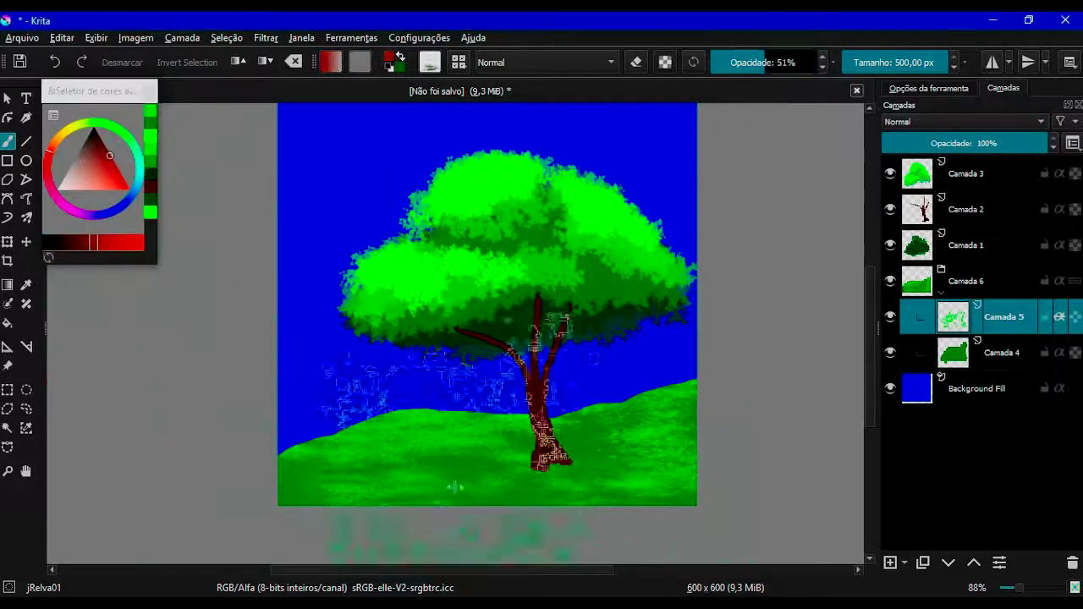
{"action": "left_click_drag", "start_coordinate": [415, 464], "coordinate": [622, 448]}
{"action": "left_click", "coordinate": [90, 128]}
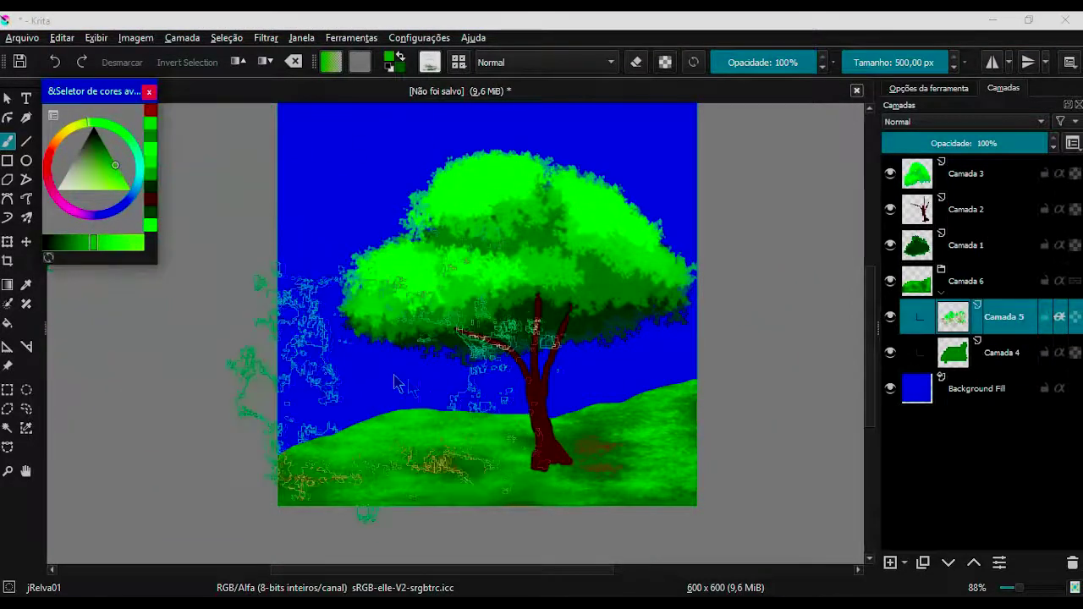
{"action": "left_click_drag", "start_coordinate": [339, 279], "coordinate": [440, 322]}
{"action": "key", "text": "ctrl+z"}
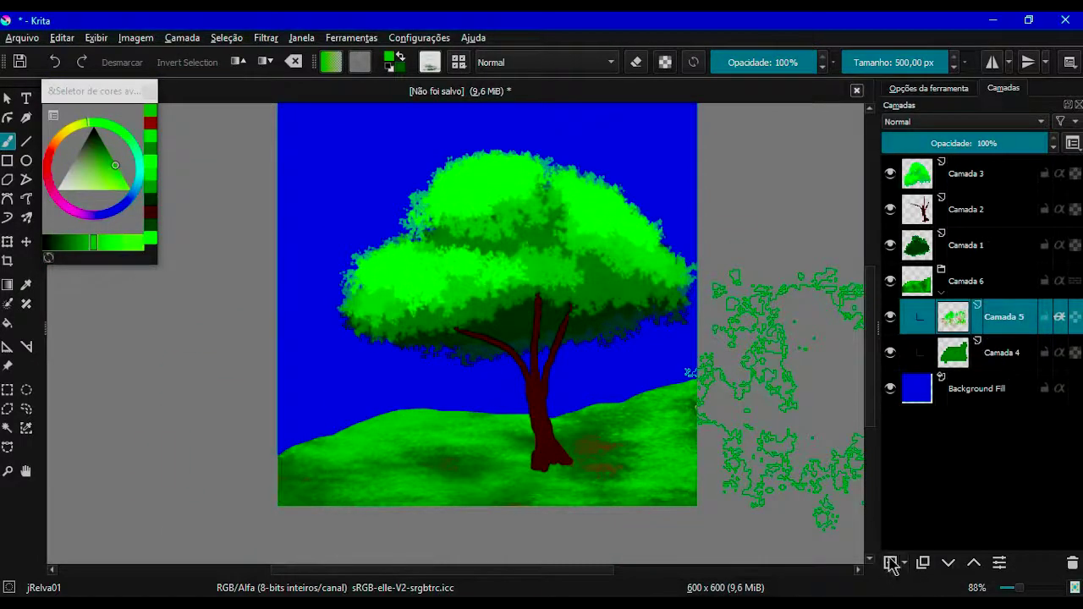
Step: Add Camada 7 in the grass group and paint a soft black shadow at 39% opacity
{"action": "left_click", "coordinate": [891, 563]}
{"action": "left_click", "coordinate": [974, 563]}
{"action": "left_click", "coordinate": [96, 153]}
{"action": "left_click", "coordinate": [753, 62]}
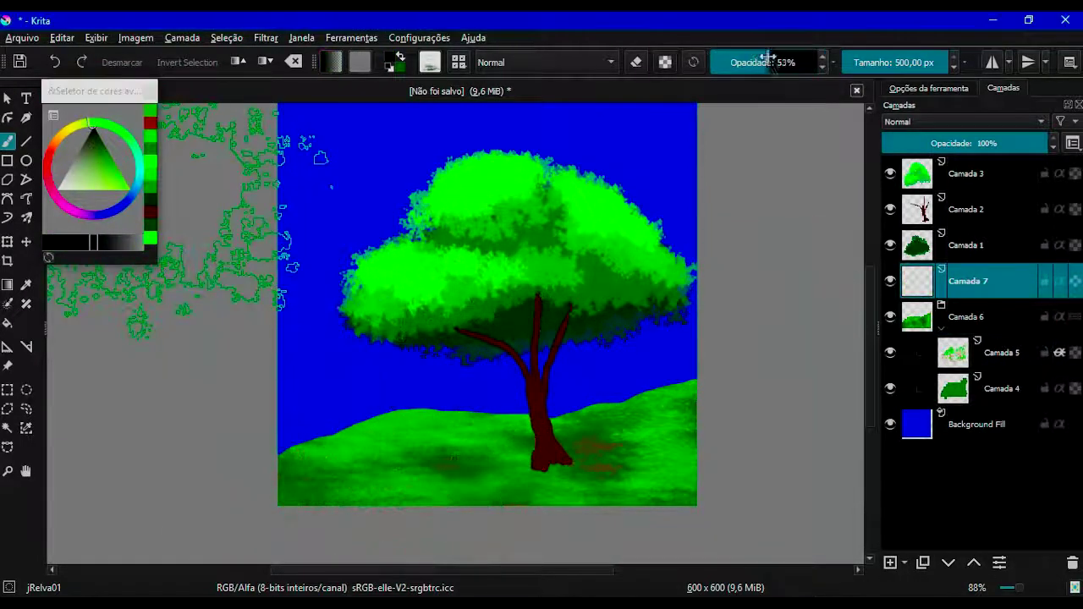
{"action": "left_click", "coordinate": [948, 562]}
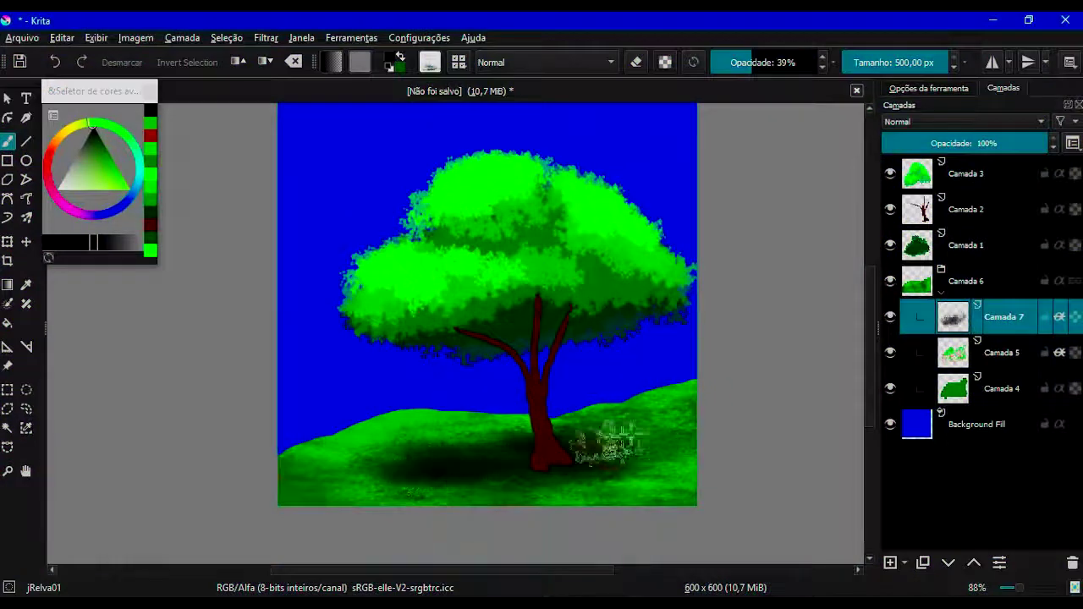
{"action": "mouse_move", "coordinate": [607, 440]}
{"action": "left_mouse_down"}
{"action": "mouse_move", "coordinate": [496, 477]}
{"action": "mouse_move", "coordinate": [568, 448]}
{"action": "mouse_move", "coordinate": [496, 476]}
{"action": "mouse_move", "coordinate": [584, 474]}
{"action": "left_mouse_up"}
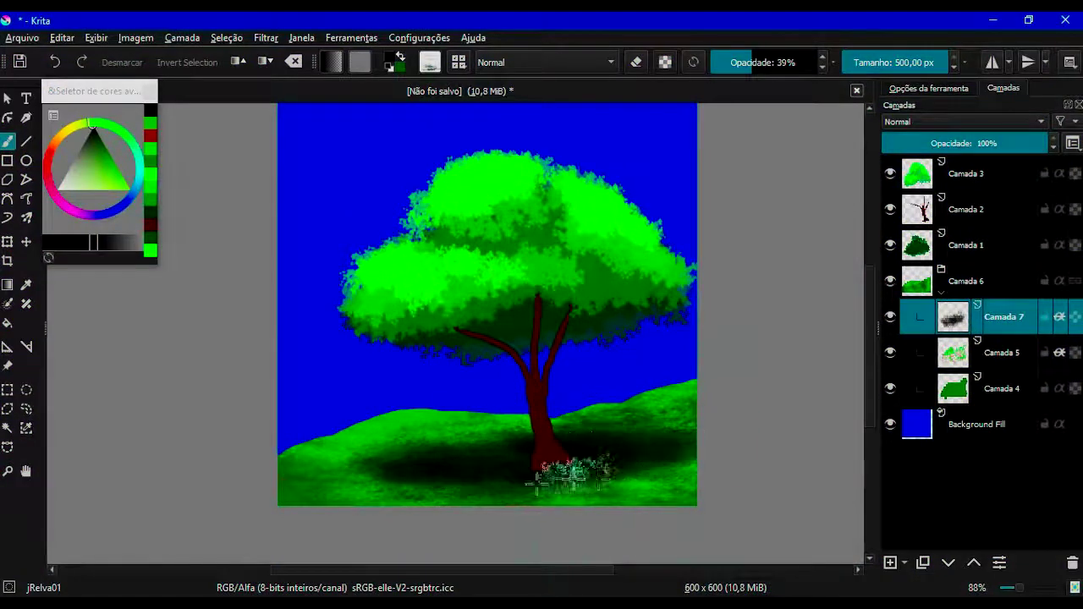
Step: Collapse the grass group and add a new layer above trunk layer Camada 2
{"action": "left_click", "coordinate": [941, 289]}
{"action": "left_click", "coordinate": [965, 209]}
{"action": "left_click", "coordinate": [890, 563]}
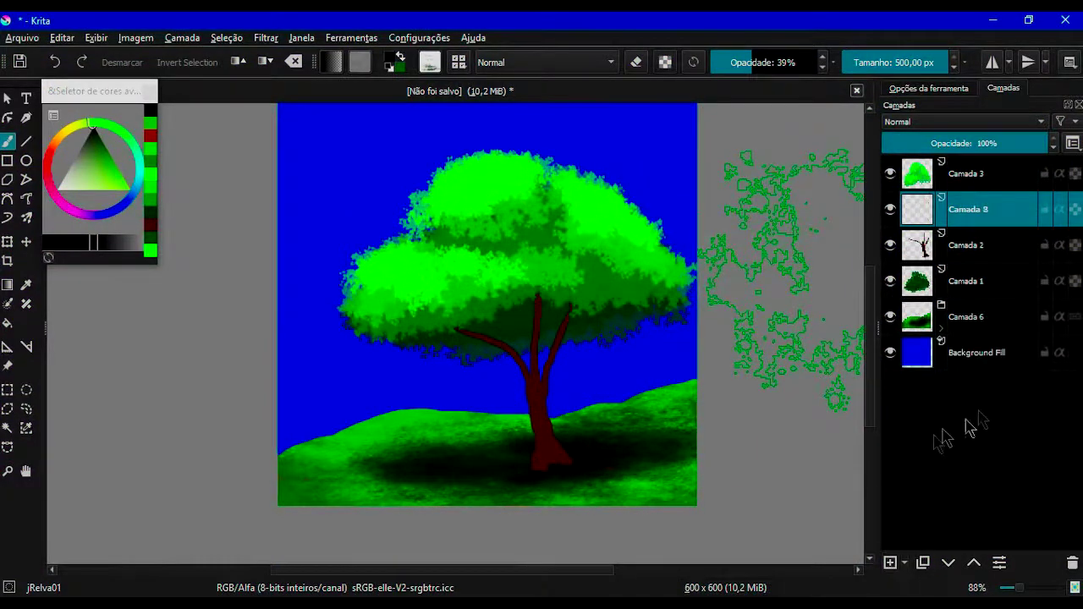
Step: Group Camada 8 with the trunk layer and paint rough red bark texture at 42% opacity
{"action": "left_click", "coordinate": [965, 244], "text": "ctrl"}
{"action": "right_click", "coordinate": [964, 254]}
{"action": "left_click", "coordinate": [618, 444]}
{"action": "left_click", "coordinate": [1004, 244]}
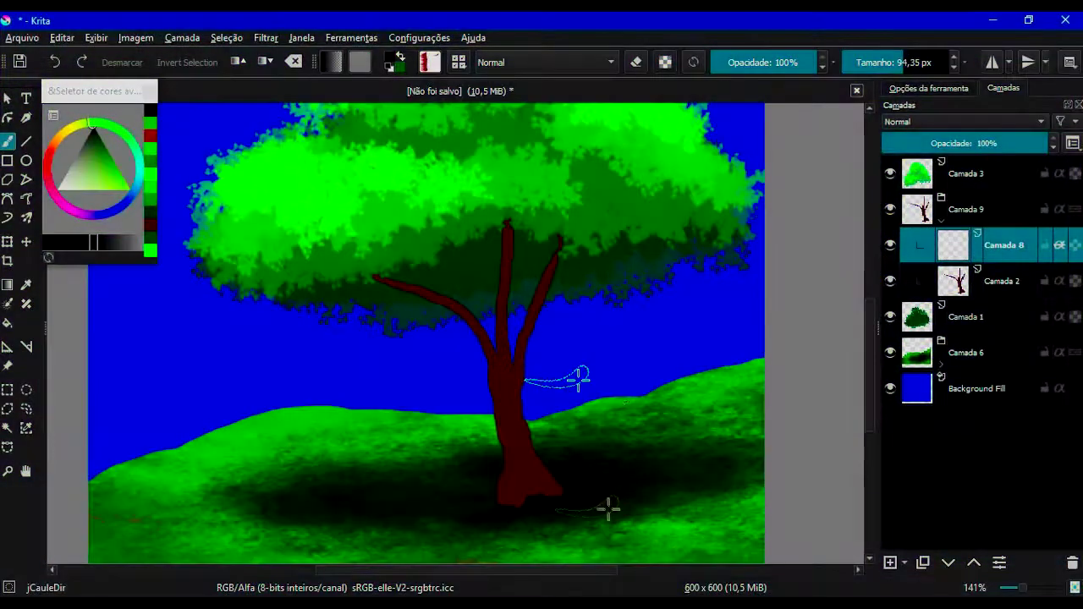
{"action": "left_click", "coordinate": [94, 130]}
{"action": "left_click", "coordinate": [755, 62]}
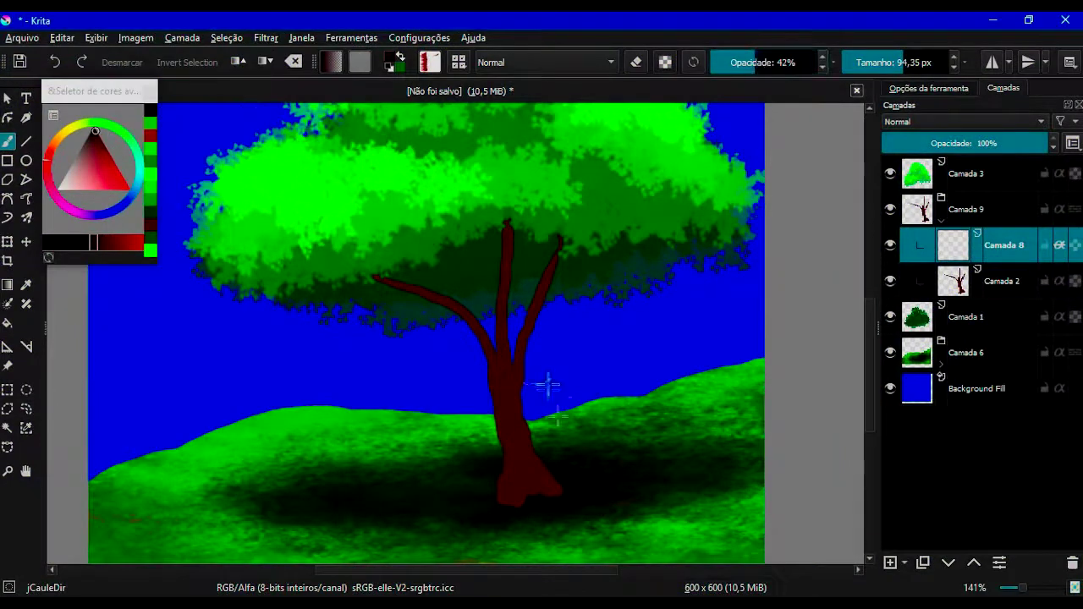
{"action": "left_click_drag", "start_coordinate": [543, 334], "coordinate": [508, 242]}
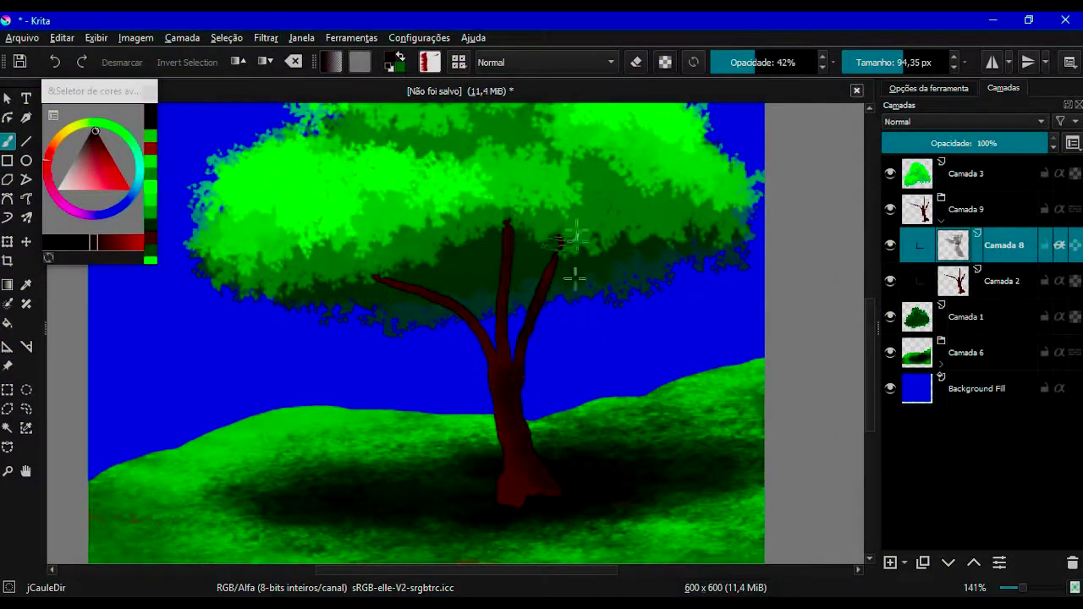
Step: Mirror all layers horizontally via Camada > Transformar todas as camadas > Espelhar horizontalmente
{"action": "left_click", "coordinate": [182, 38]}
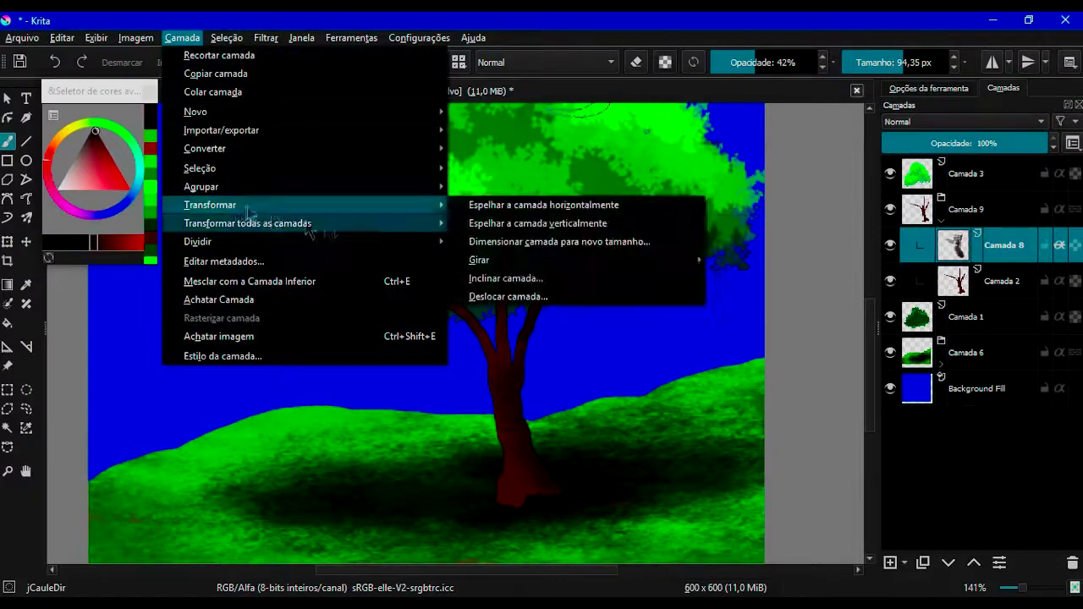
{"action": "left_click", "coordinate": [626, 222]}
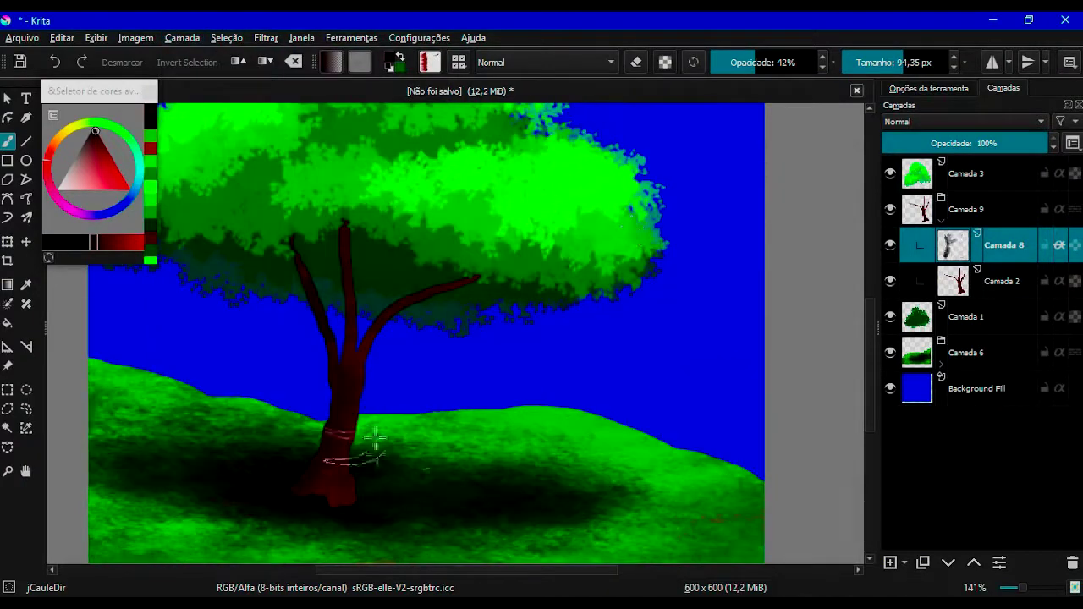
{"action": "left_click", "coordinate": [195, 41]}
{"action": "left_click", "coordinate": [525, 222]}
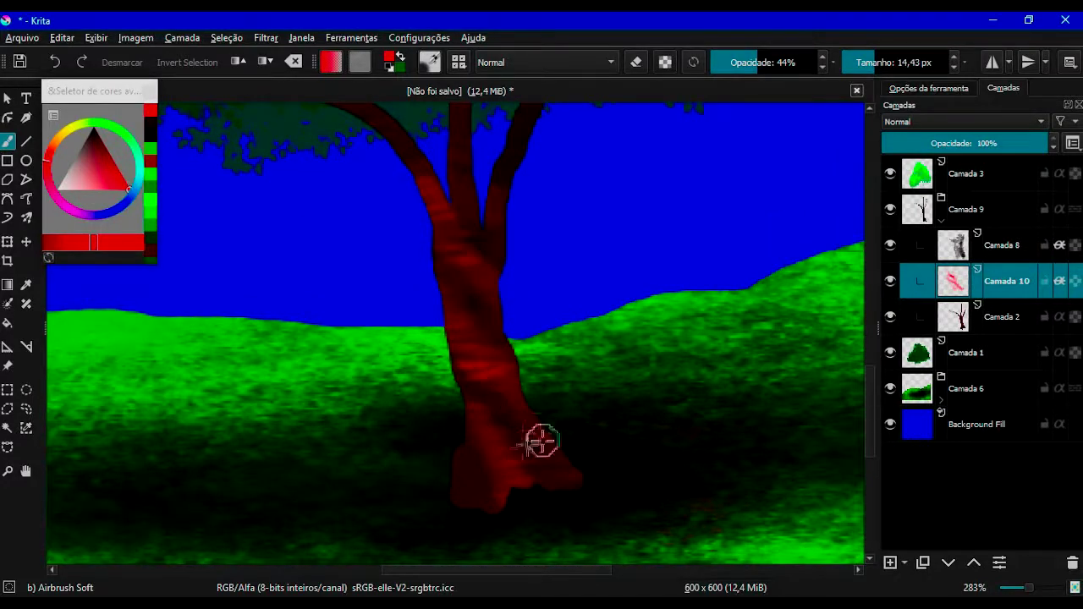
Step: Shade the trunk with dark-red streaks, toggling the shading layer to compare
{"action": "left_click", "coordinate": [474, 319], "text": "ctrl"}
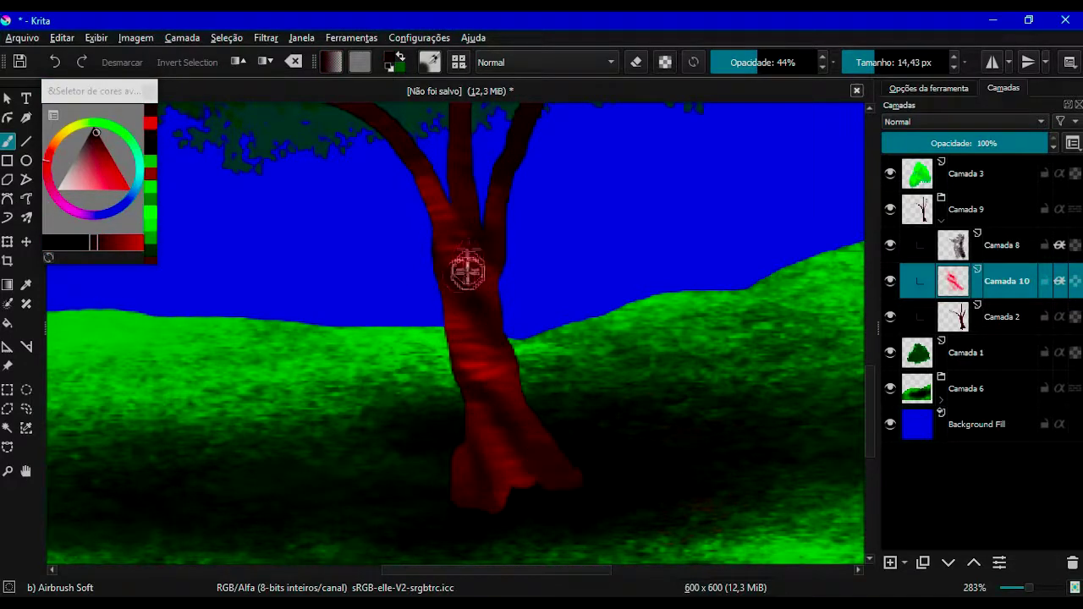
{"action": "scroll", "coordinate": [507, 219], "scroll_direction": "down", "scroll_amount": 5}
{"action": "scroll", "coordinate": [526, 284], "scroll_direction": "up", "scroll_amount": 5}
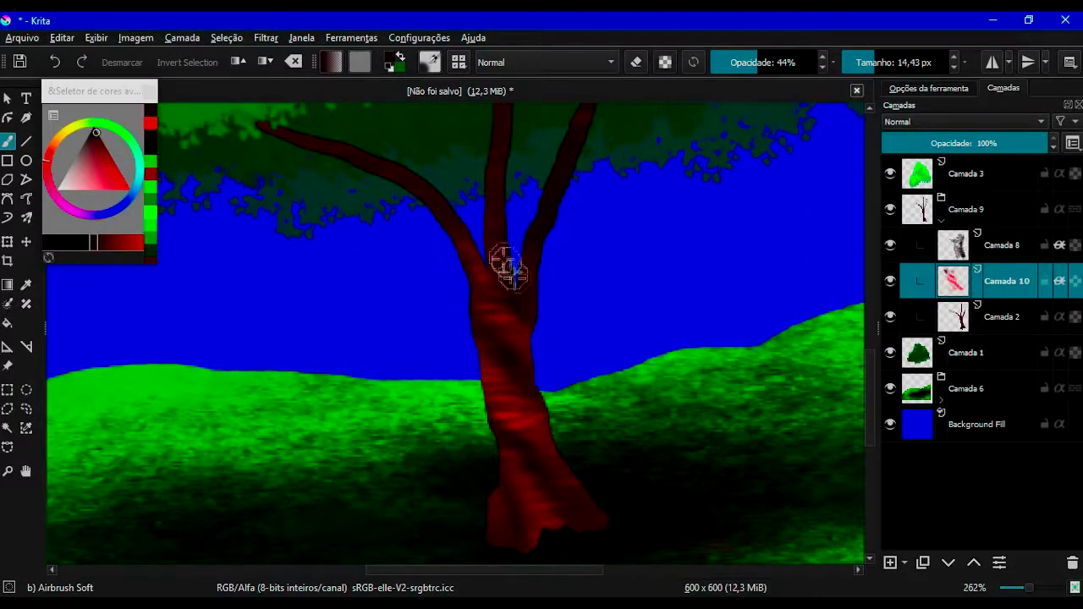
{"action": "left_click_drag", "start_coordinate": [508, 268], "coordinate": [535, 325]}
{"action": "left_click", "coordinate": [999, 317]}
{"action": "left_click", "coordinate": [890, 281]}
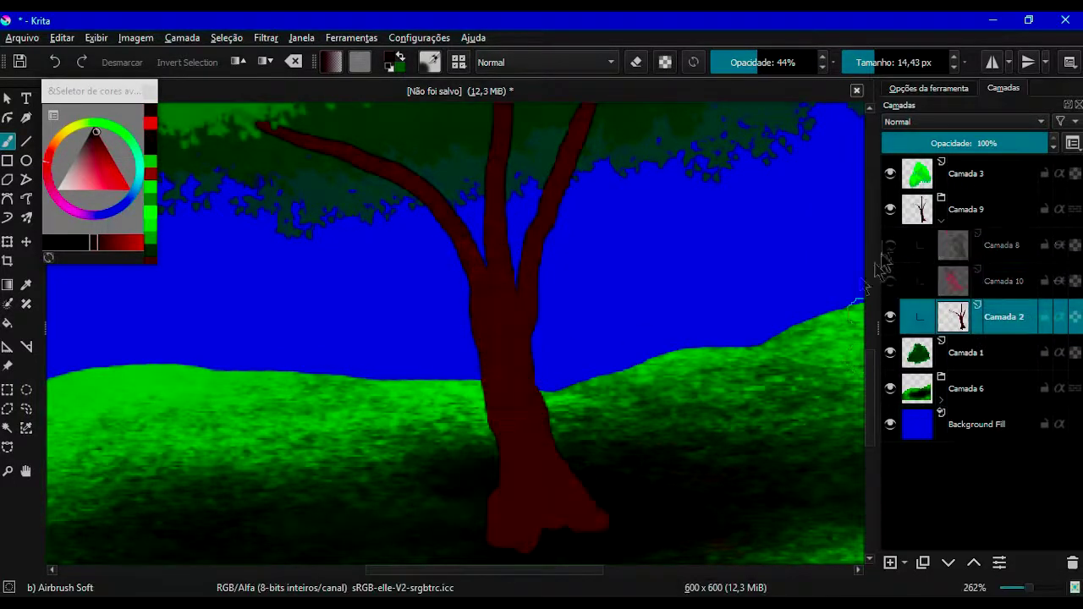
{"action": "left_click", "coordinate": [890, 281]}
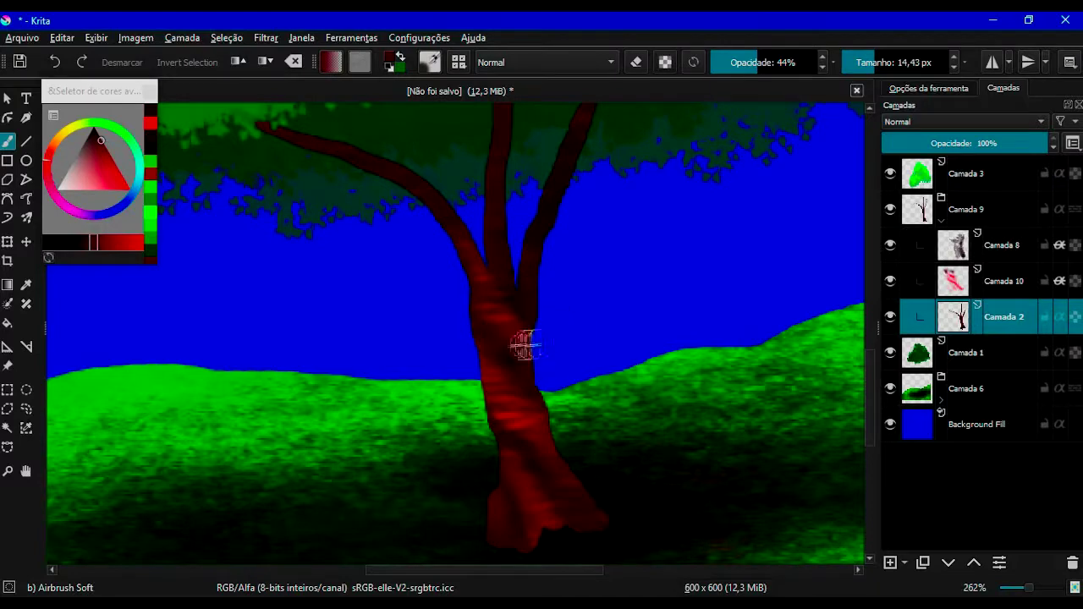
Step: Switch to the fixed-width pen, collapse the trunk group, and add a layer above Background Fill
{"action": "left_click", "coordinate": [429, 62]}
{"action": "left_click", "coordinate": [584, 307]}
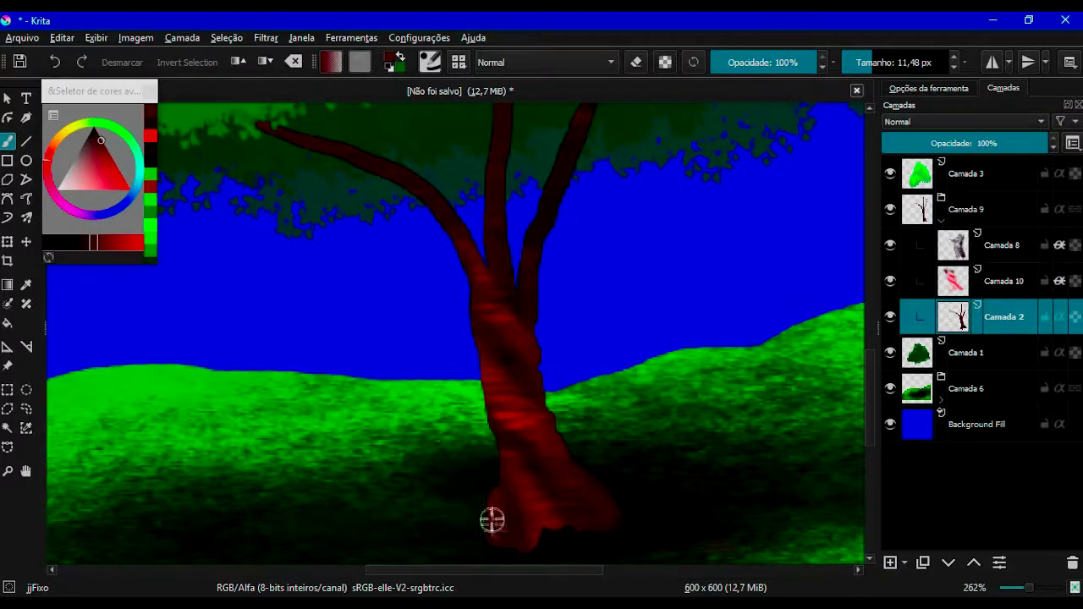
{"action": "scroll", "coordinate": [535, 256], "scroll_direction": "down", "scroll_amount": 5}
{"action": "left_click", "coordinate": [941, 220]}
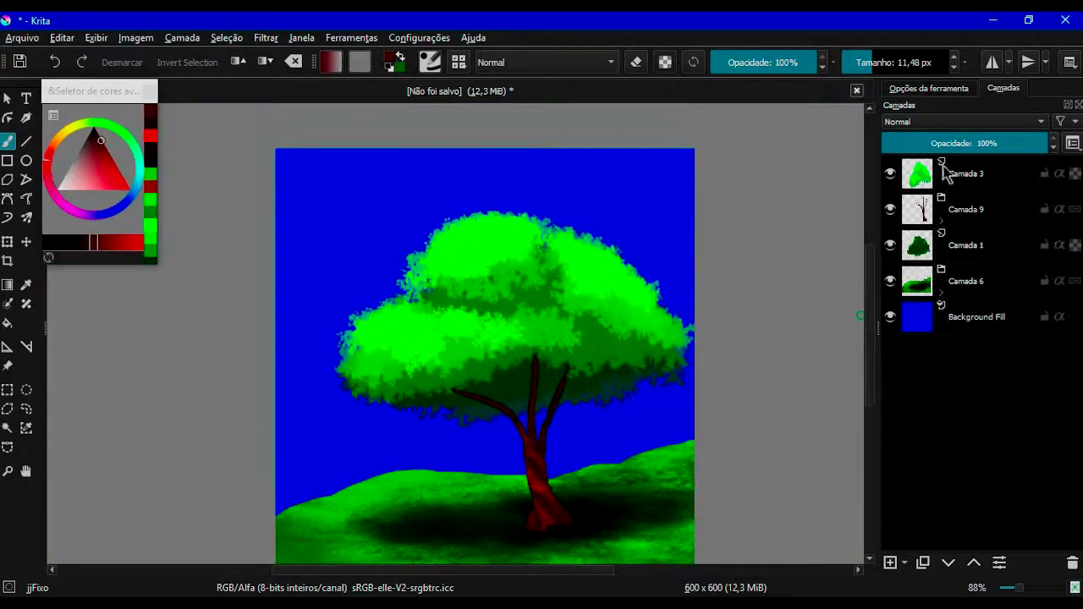
{"action": "left_click", "coordinate": [993, 313]}
{"action": "left_click", "coordinate": [891, 562]}
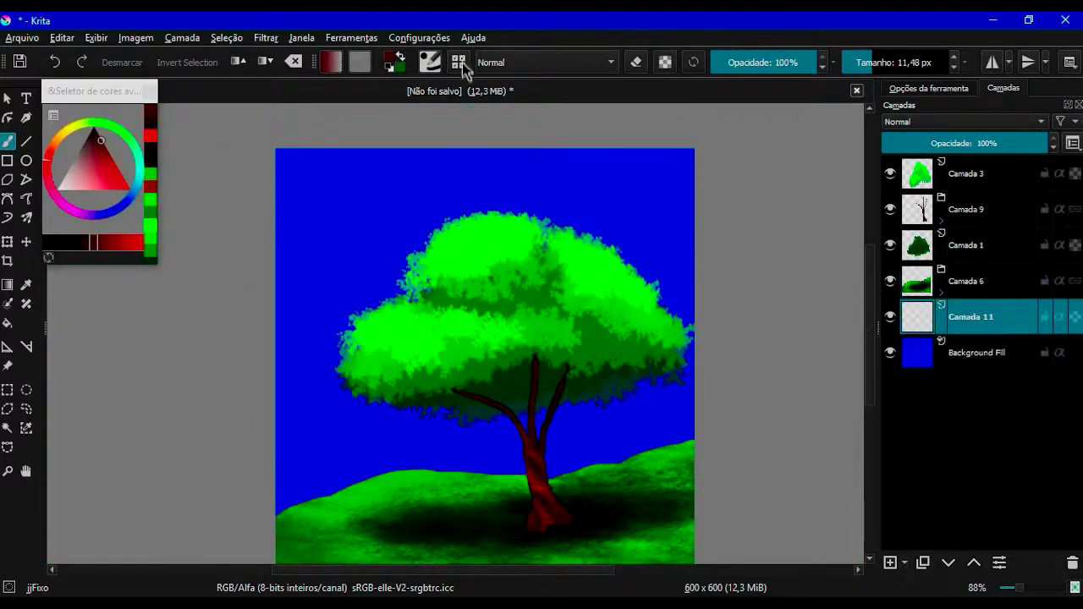
Step: Paint large light-blue distant mountains across the horizon on Camada 11
{"action": "left_click", "coordinate": [122, 205]}
{"action": "left_click", "coordinate": [106, 177]}
{"action": "mouse_move", "coordinate": [244, 332]}
{"action": "left_mouse_down"}
{"action": "mouse_move", "coordinate": [488, 411]}
{"action": "mouse_move", "coordinate": [242, 415]}
{"action": "left_mouse_up"}
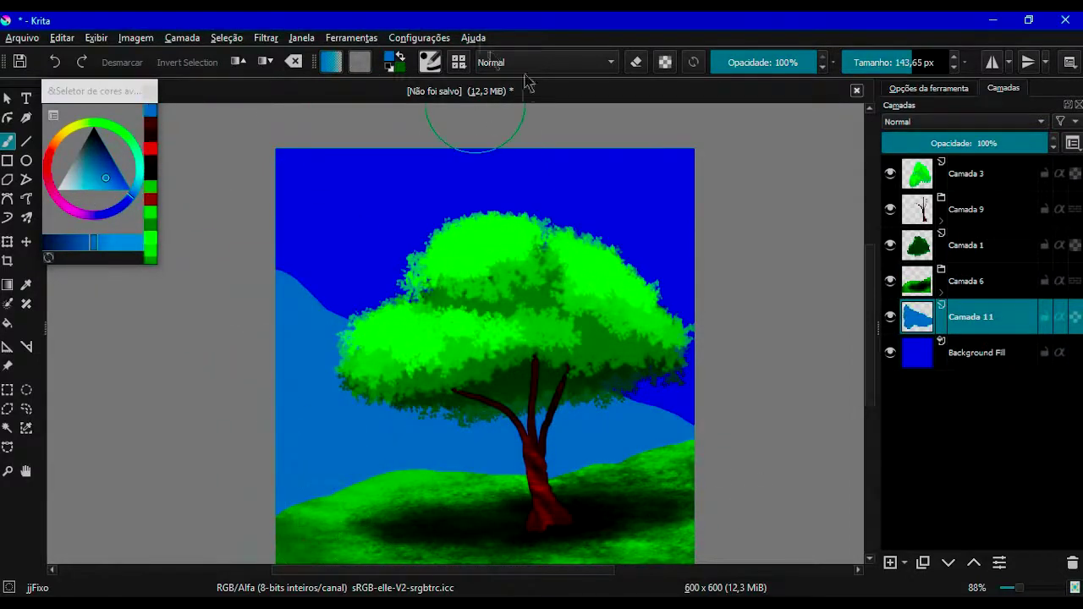
{"action": "left_click", "coordinate": [430, 61]}
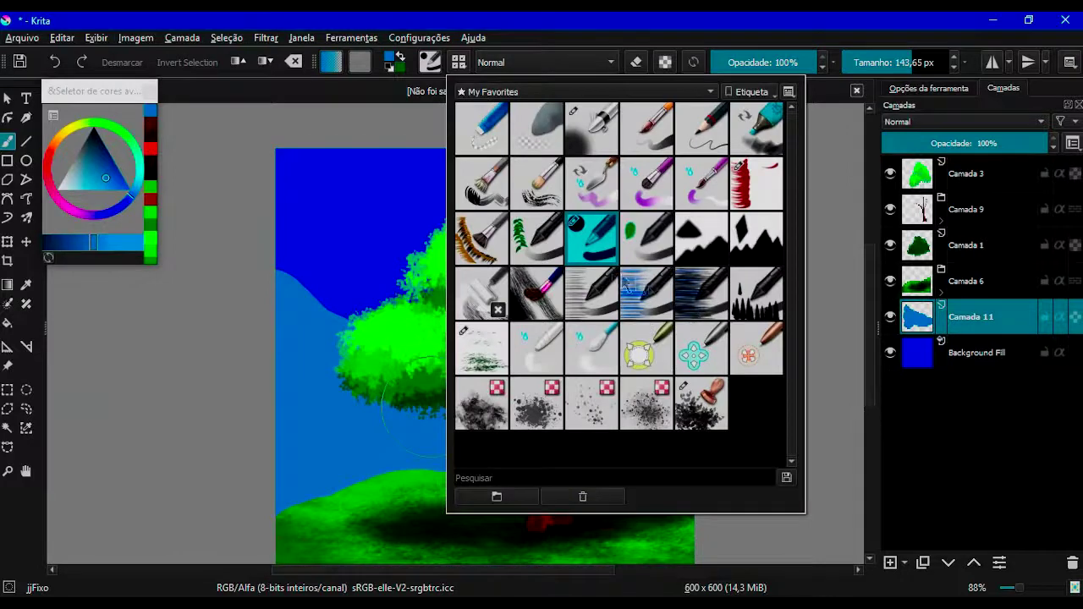
{"action": "left_click", "coordinate": [621, 287]}
Step: Draw a wide dark-blue sea band on Camada 12 with the Line tool, then add another layer
{"action": "left_click", "coordinate": [893, 564]}
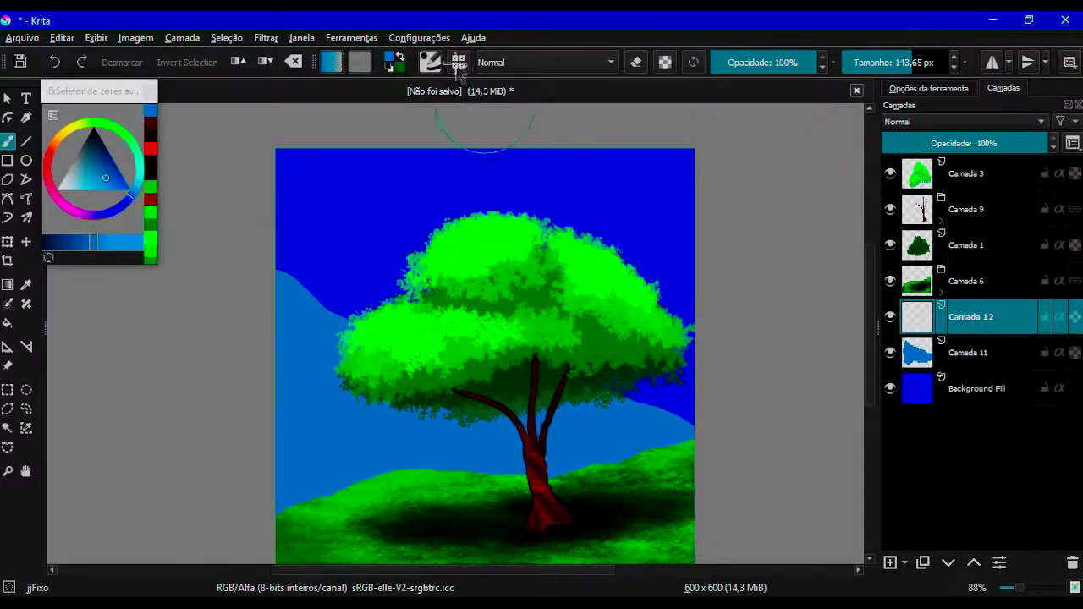
{"action": "left_click", "coordinate": [301, 184], "text": "ctrl"}
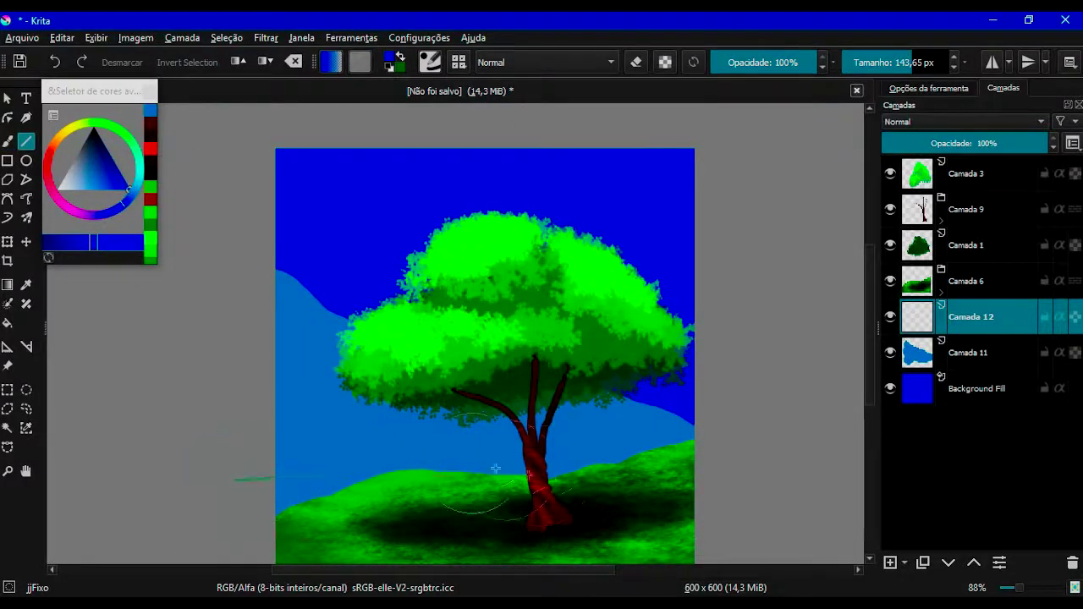
{"action": "left_click_drag", "start_coordinate": [417, 452], "coordinate": [717, 478]}
{"action": "key", "text": "b"}
{"action": "left_click", "coordinate": [890, 562]}
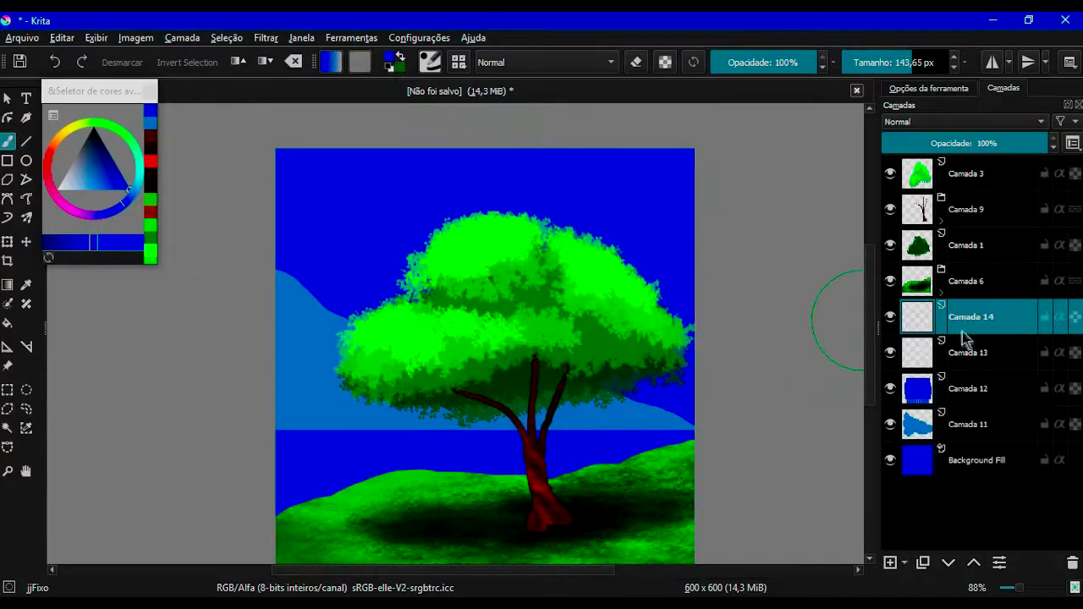
Step: Group Camada 12 and 13, then paint a light-blue ripple stroke with the jOndas05 brush
{"action": "left_click", "coordinate": [981, 352], "text": "shift"}
{"action": "key", "text": "ctrl+g"}
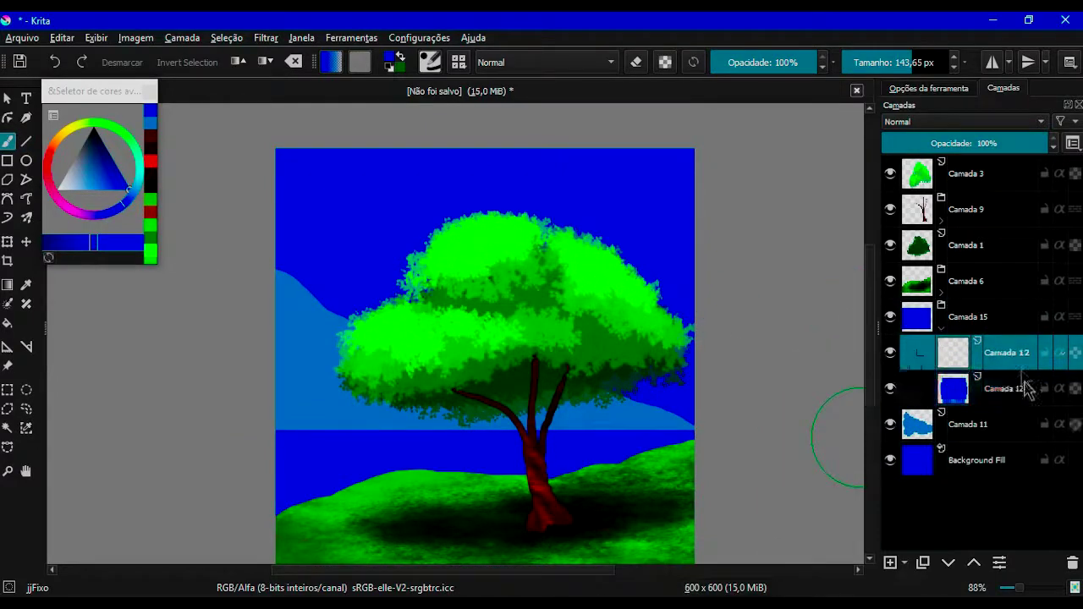
{"action": "left_click", "coordinate": [459, 62]}
{"action": "left_click", "coordinate": [592, 254]}
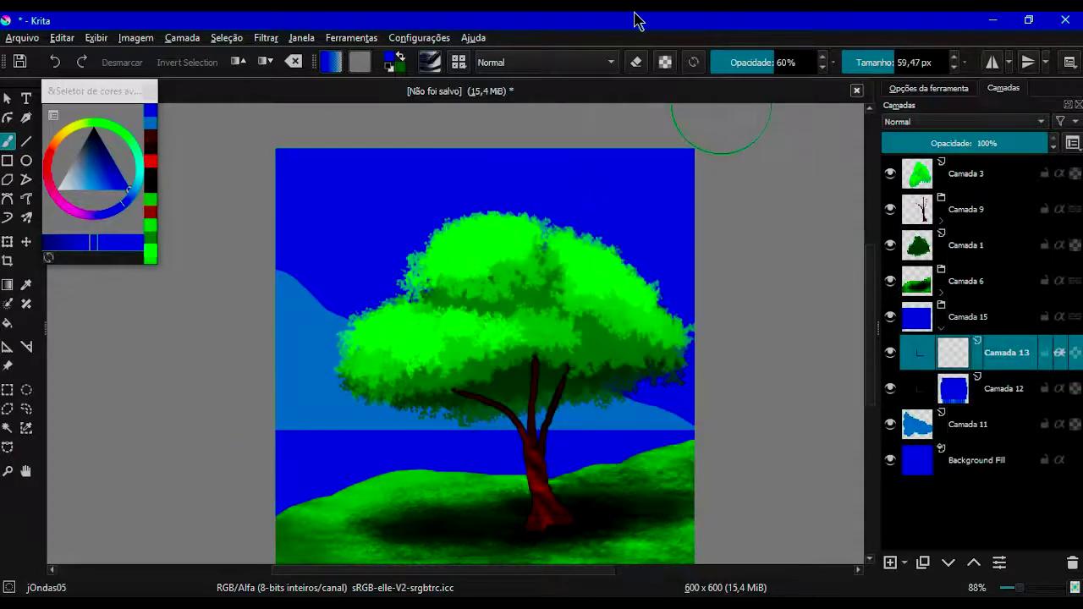
{"action": "left_click", "coordinate": [106, 177]}
{"action": "key", "text": "o"}
{"action": "key", "text": "o"}
{"action": "key", "text": "o"}
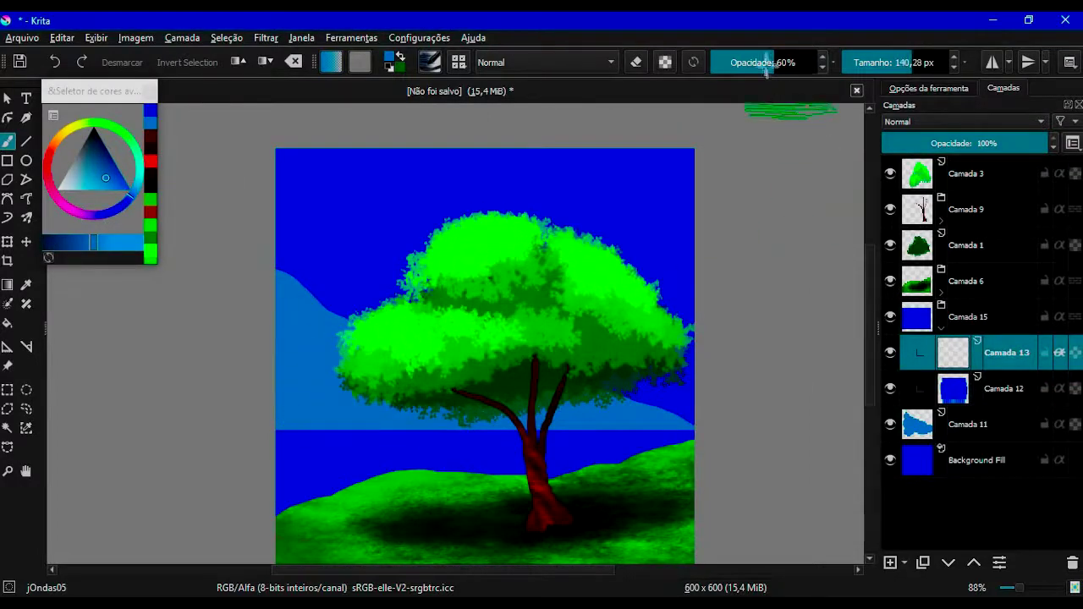
{"action": "key", "text": "bracketright"}
{"action": "key", "text": "bracketright"}
{"action": "key", "text": "bracketright"}
{"action": "left_click_drag", "start_coordinate": [284, 439], "coordinate": [692, 433]}
Step: Add white ripples, lower the layer opacity to 43%, and paint faint blue and white streaks
{"action": "left_click", "coordinate": [59, 188]}
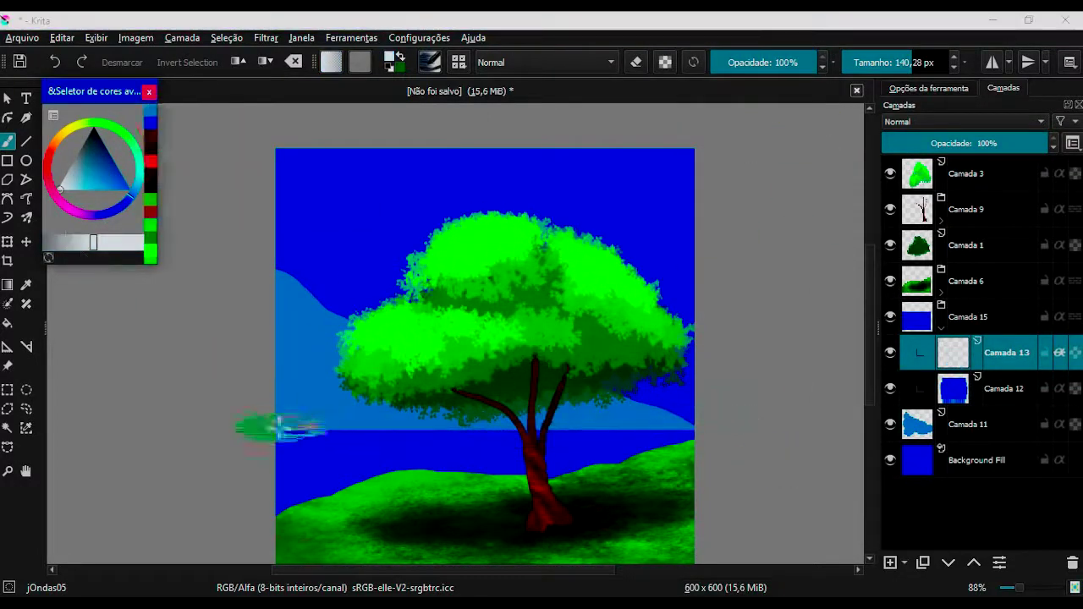
{"action": "left_click_drag", "start_coordinate": [278, 426], "coordinate": [740, 419]}
{"action": "left_click", "coordinate": [952, 143]}
{"action": "left_click", "coordinate": [296, 422], "text": "ctrl"}
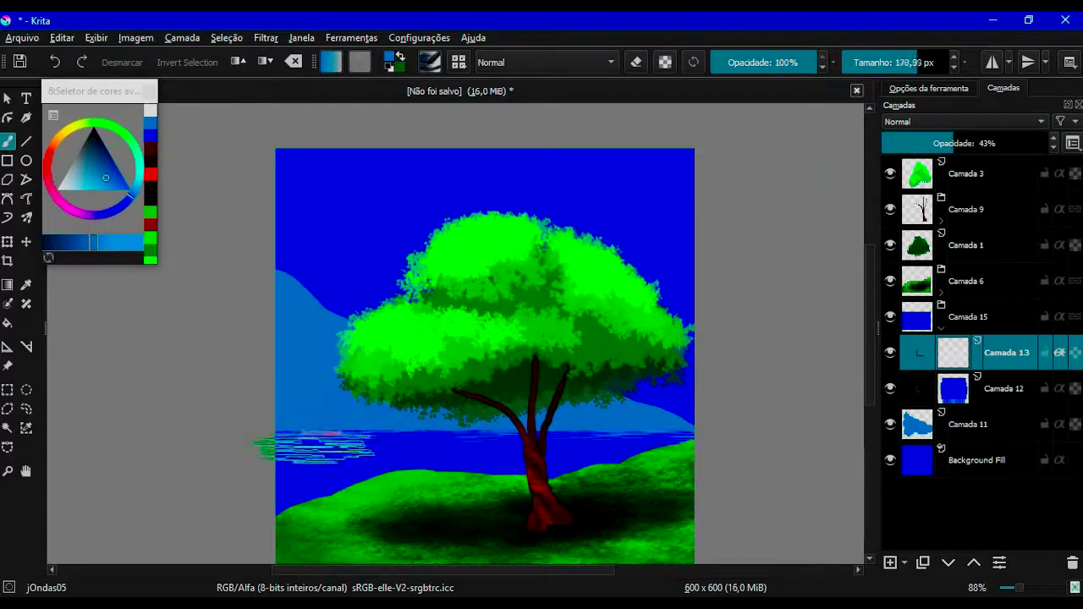
{"action": "left_click", "coordinate": [736, 62]}
{"action": "left_click_drag", "start_coordinate": [373, 435], "coordinate": [508, 448]}
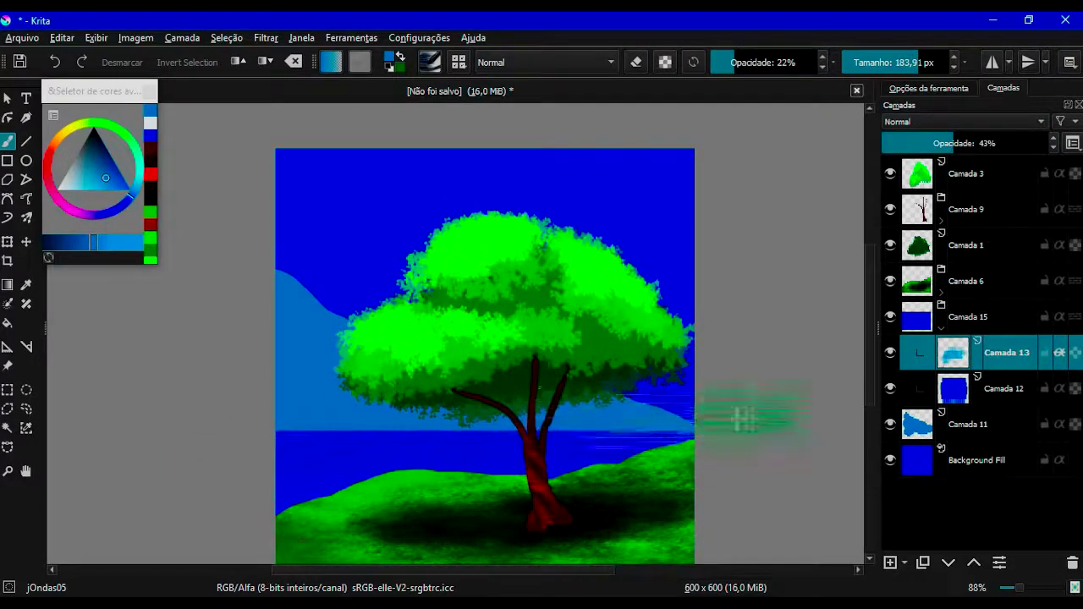
{"action": "left_click", "coordinate": [151, 123]}
{"action": "left_click_drag", "start_coordinate": [500, 419], "coordinate": [592, 412]}
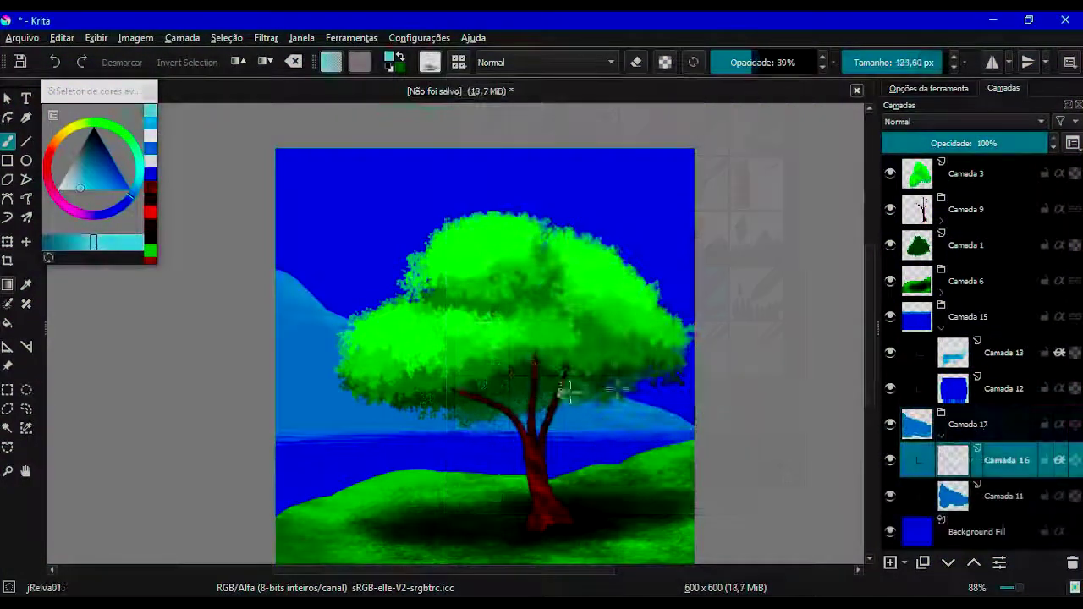
Step: Hide Camada 3, 9, 1 and 6 to view the background alone, then show them again
{"action": "left_click", "coordinate": [890, 174]}
{"action": "left_click", "coordinate": [889, 209]}
{"action": "left_click", "coordinate": [889, 244]}
{"action": "left_click", "coordinate": [890, 281]}
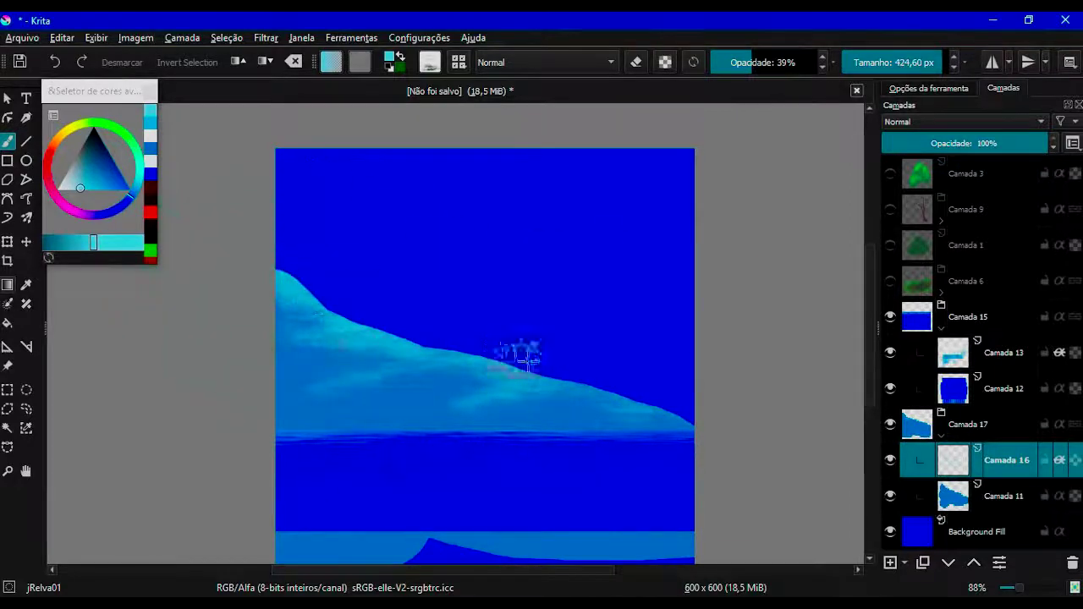
{"action": "left_click", "coordinate": [981, 281]}
{"action": "left_click", "coordinate": [889, 281]}
{"action": "left_click", "coordinate": [889, 245]}
{"action": "left_click", "coordinate": [890, 209]}
{"action": "left_click", "coordinate": [889, 173]}
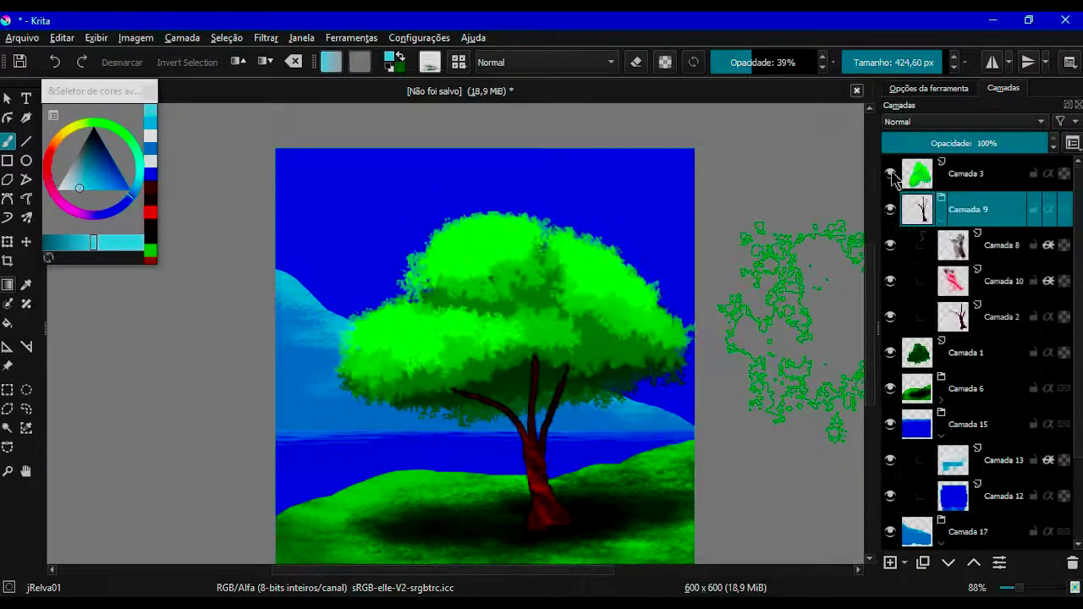
{"action": "left_click", "coordinate": [941, 220]}
Step: Add a new layer above Camada 8 and choose the Airbrush Soft preset
{"action": "left_click", "coordinate": [1003, 244]}
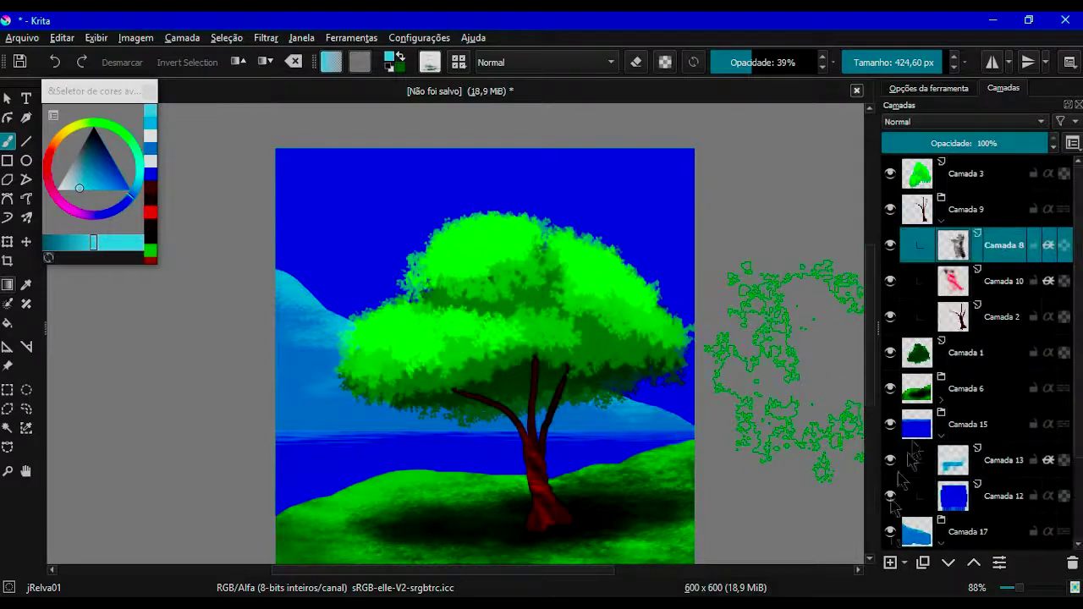
{"action": "left_click", "coordinate": [889, 562]}
{"action": "left_click", "coordinate": [430, 62]}
{"action": "left_click", "coordinate": [476, 126]}
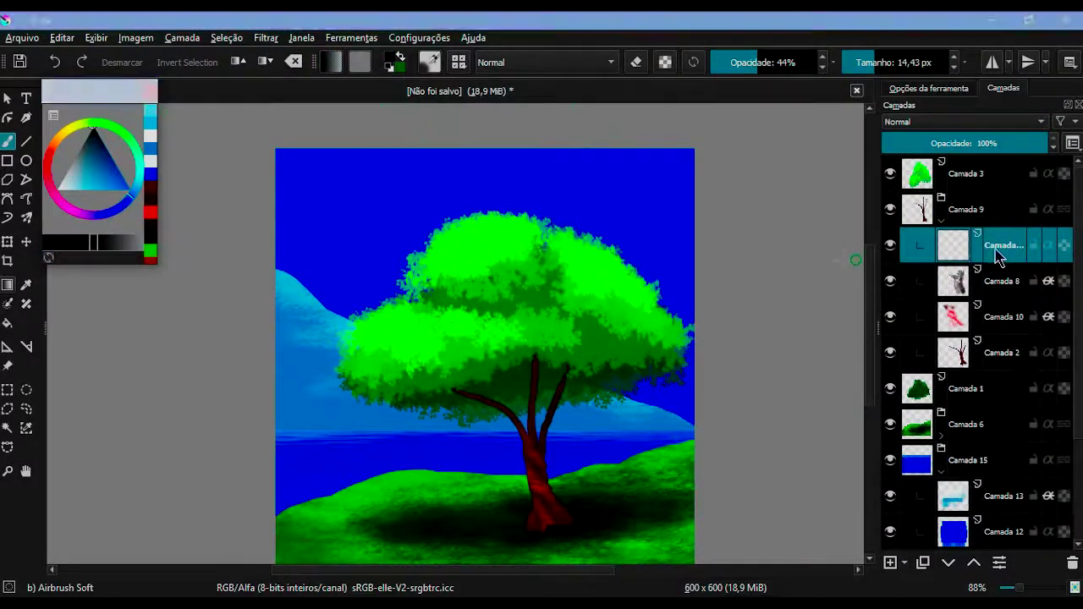
Step: Airbrush dark soft shading over the tree's branches and upper trunk with a larger brush
{"action": "key", "text": "bracketright"}
{"action": "key", "text": "bracketright"}
{"action": "key", "text": "bracketright"}
{"action": "mouse_move", "coordinate": [532, 367]}
{"action": "left_mouse_down"}
{"action": "mouse_move", "coordinate": [499, 406]}
{"action": "mouse_move", "coordinate": [524, 440]}
{"action": "left_mouse_up"}
{"action": "left_click_drag", "start_coordinate": [486, 390], "coordinate": [537, 359]}
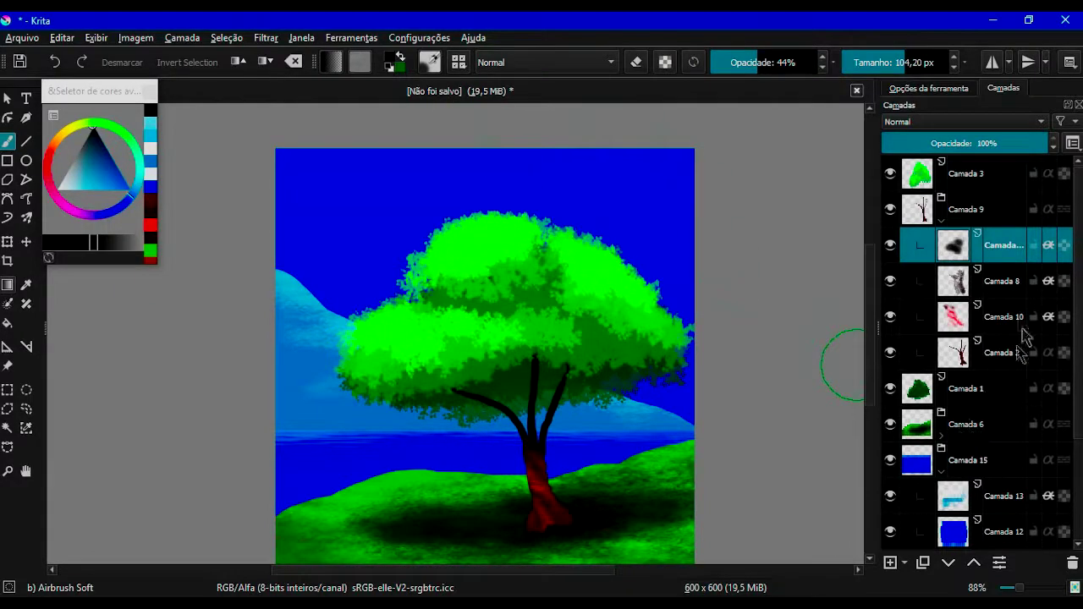
Step: Lower the Luminosidade of the dark foliage layer Camada 1 with the HSV/HSL adjustment
{"action": "left_click", "coordinate": [998, 388]}
{"action": "left_click", "coordinate": [265, 37]}
{"action": "left_click", "coordinate": [592, 201]}
{"action": "left_click_drag", "start_coordinate": [905, 205], "coordinate": [892, 213]}
{"action": "left_click", "coordinate": [1004, 468]}
Step: Collapse the tree trunk group and select the top tree layers together
{"action": "scroll", "coordinate": [500, 356], "scroll_direction": "down", "scroll_amount": 1}
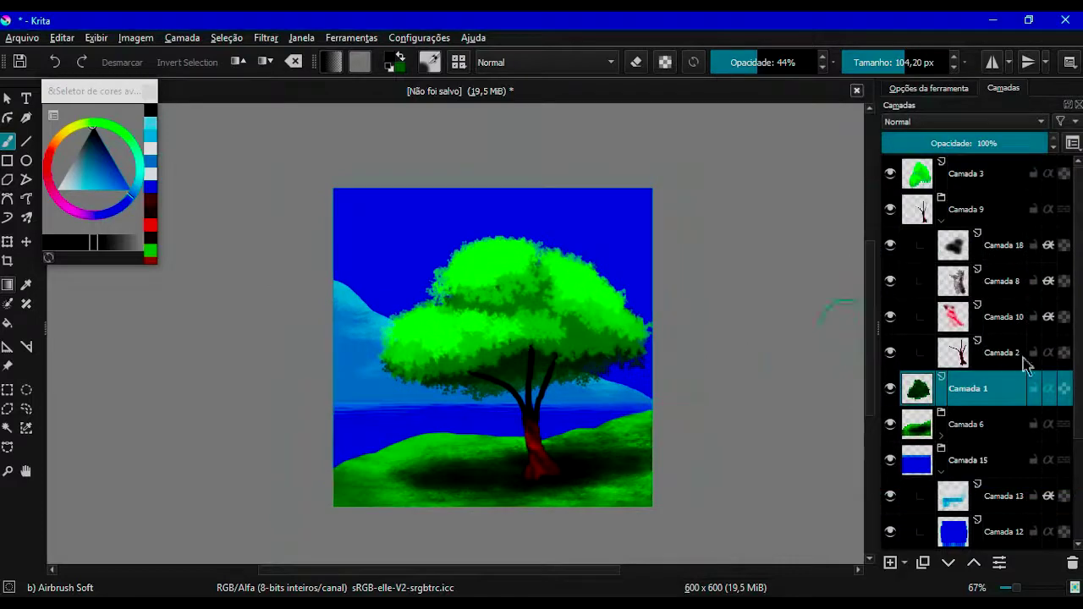
{"action": "left_click", "coordinate": [941, 219]}
{"action": "left_click", "coordinate": [968, 177], "text": "shift"}
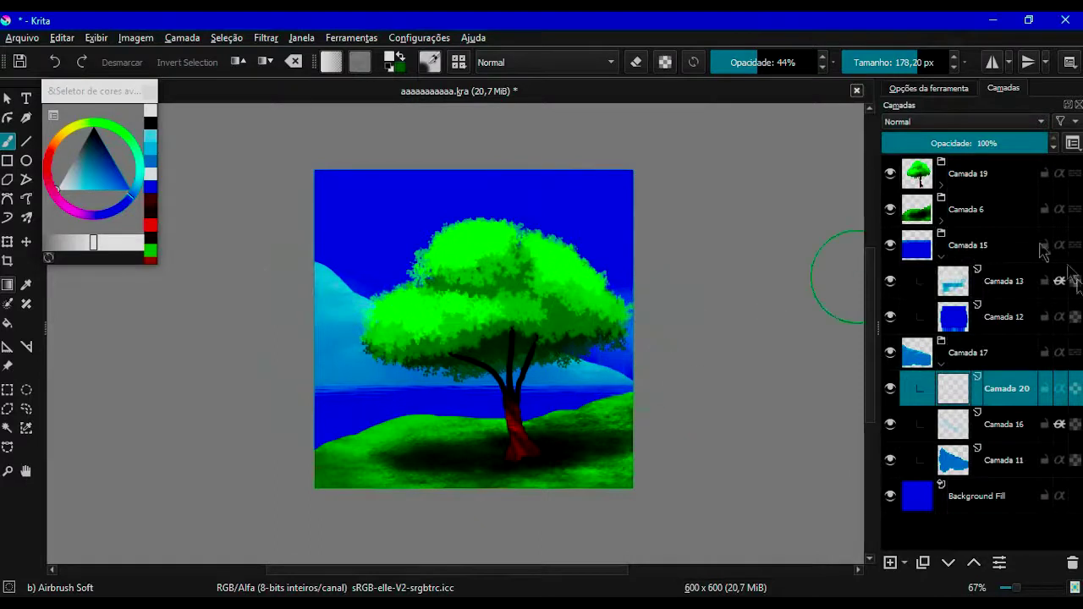
Step: With the tree hidden, airbrush light cyan over the right mountains and sky, then reshow the tree
{"action": "left_click", "coordinate": [889, 173]}
{"action": "left_click", "coordinate": [889, 209]}
{"action": "left_click_drag", "start_coordinate": [516, 322], "coordinate": [609, 347]}
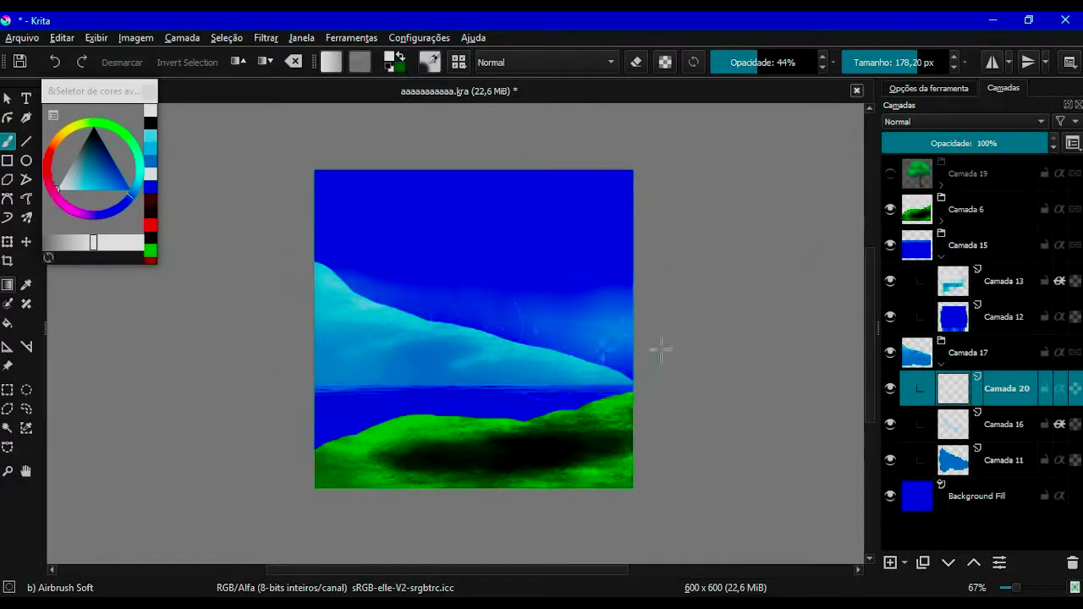
{"action": "left_click_drag", "start_coordinate": [396, 382], "coordinate": [387, 265]}
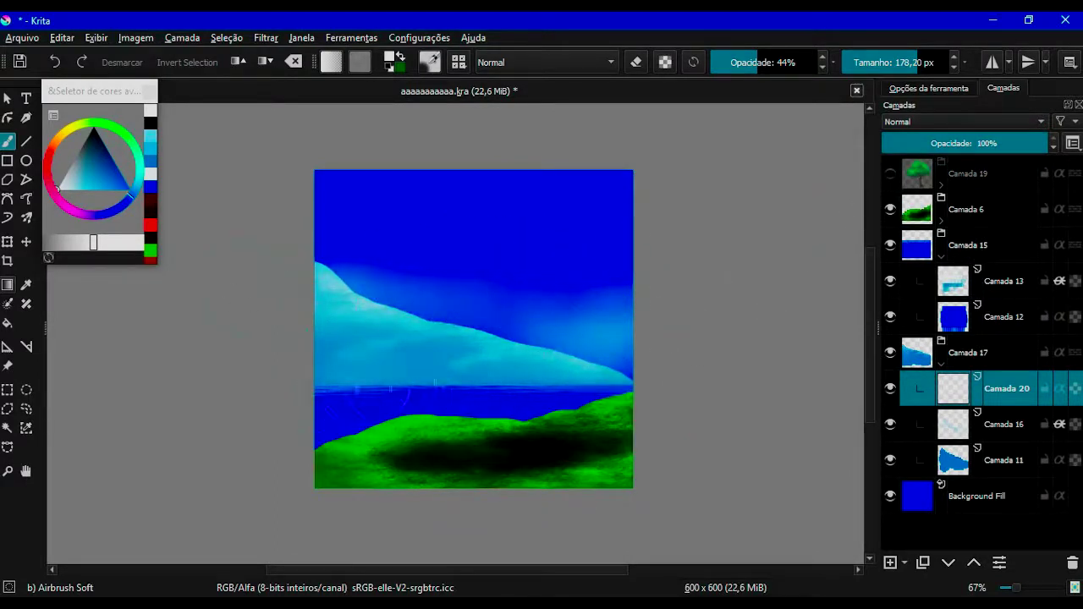
{"action": "left_click", "coordinate": [889, 174]}
{"action": "key", "text": "bracketright"}
{"action": "key", "text": "i"}
{"action": "key", "text": "i"}
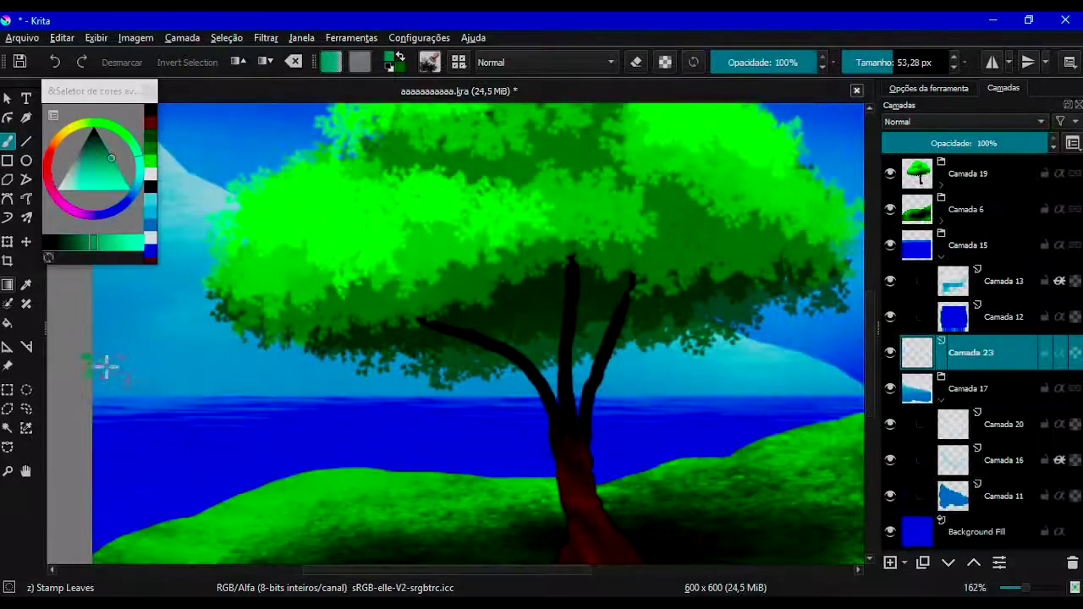
Step: Stamp a strip of small green leaves along the left horizon, brightening its right end
{"action": "key", "text": "bracketleft"}
{"action": "key", "text": "bracketleft"}
{"action": "key", "text": "bracketleft"}
{"action": "left_click_drag", "start_coordinate": [148, 364], "coordinate": [99, 380]}
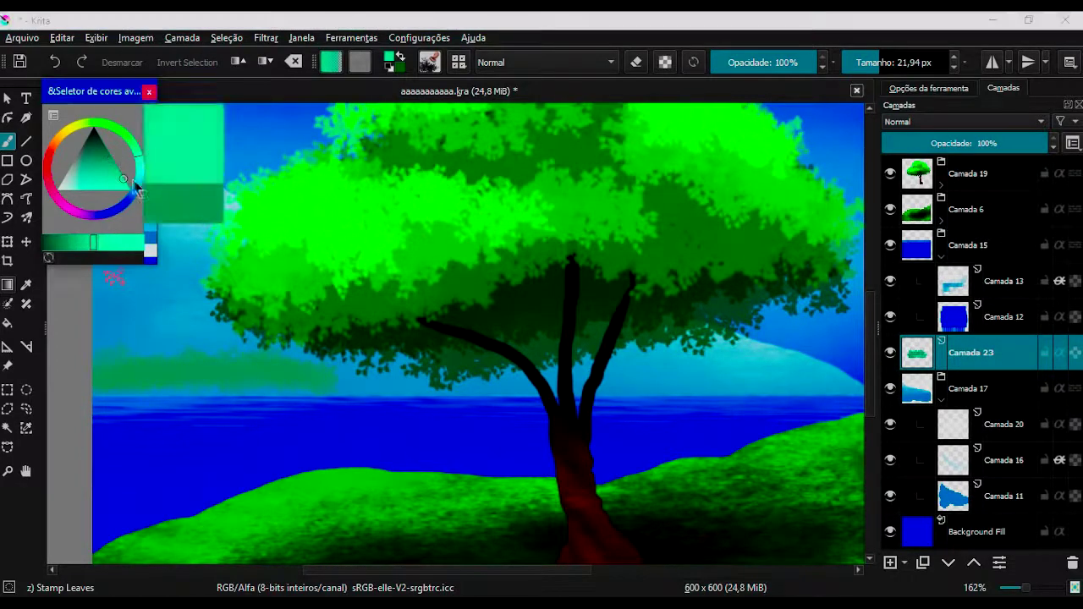
{"action": "left_click_drag", "start_coordinate": [325, 373], "coordinate": [129, 355]}
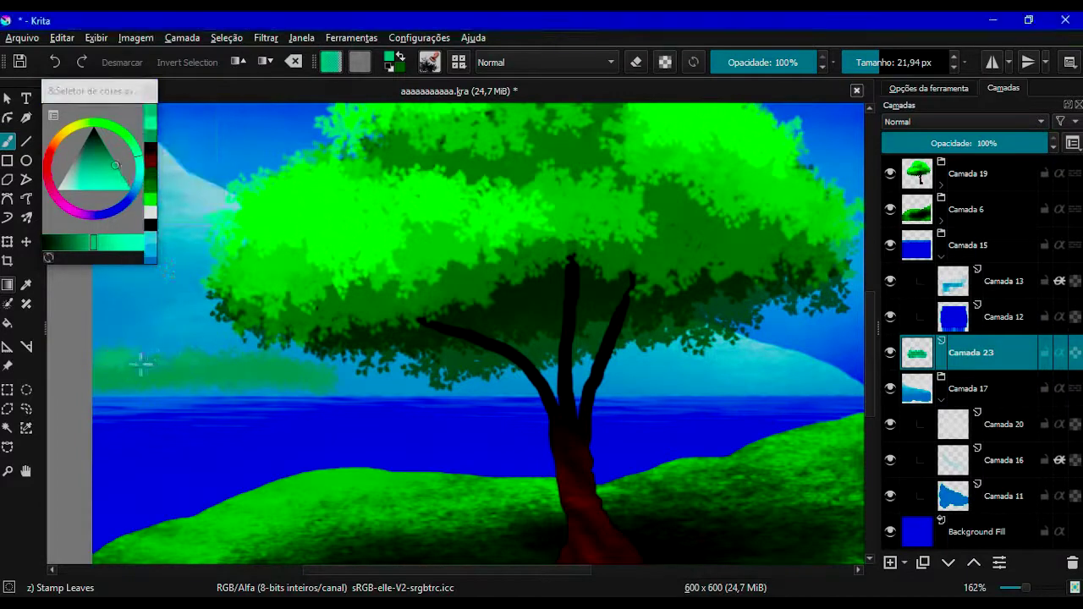
{"action": "left_click_drag", "start_coordinate": [228, 359], "coordinate": [296, 364]}
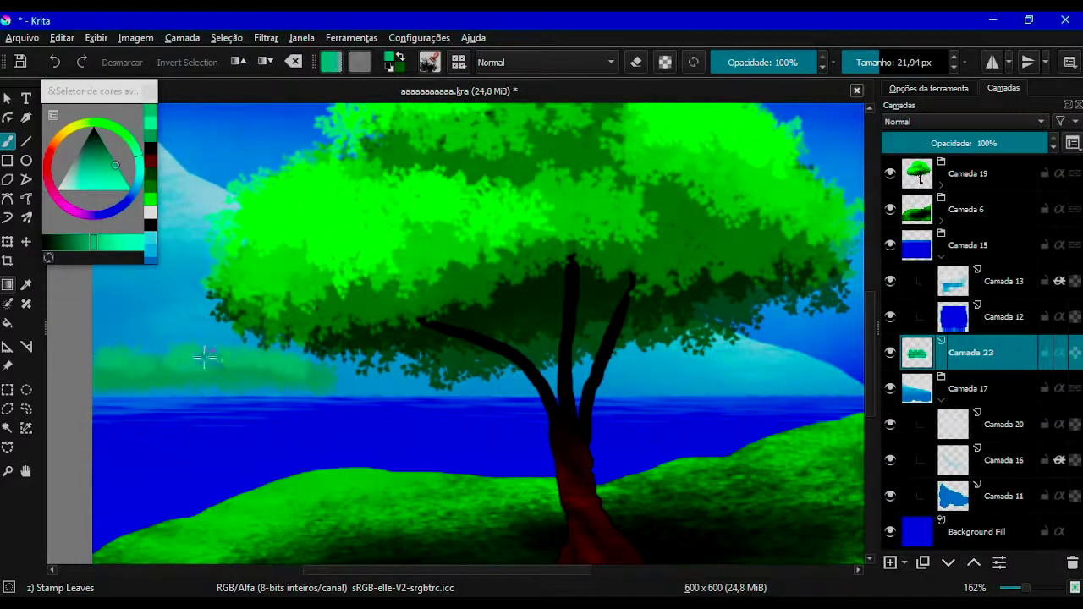
Step: Add a new empty layer, Camada 24, beneath the foliage strip above the mountains
{"action": "left_click", "coordinate": [889, 562]}
{"action": "left_click", "coordinate": [948, 562]}
{"action": "left_click", "coordinate": [948, 562]}
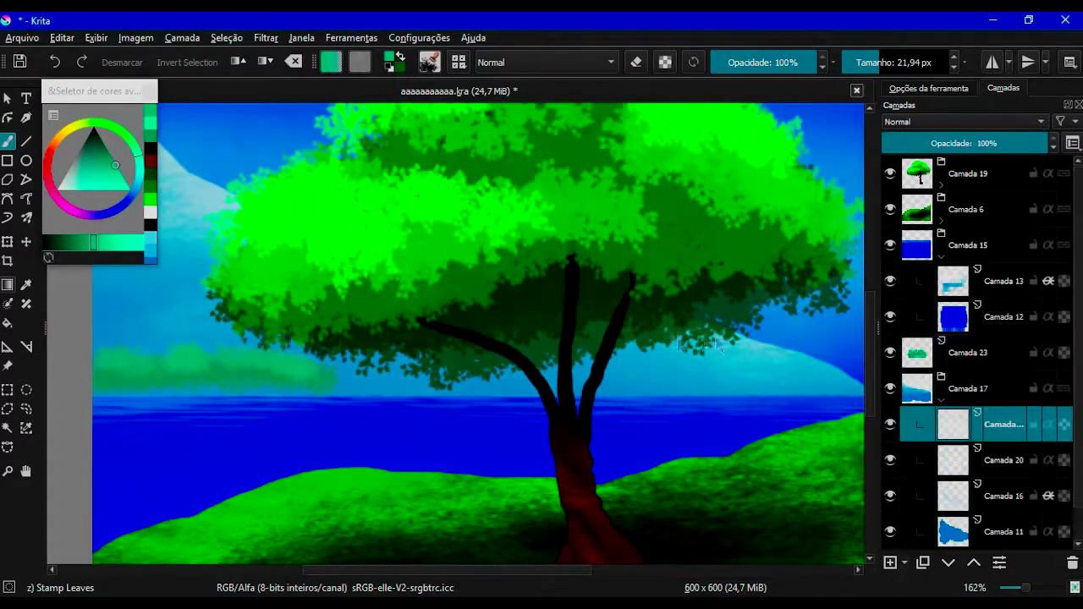
{"action": "left_click", "coordinate": [429, 62]}
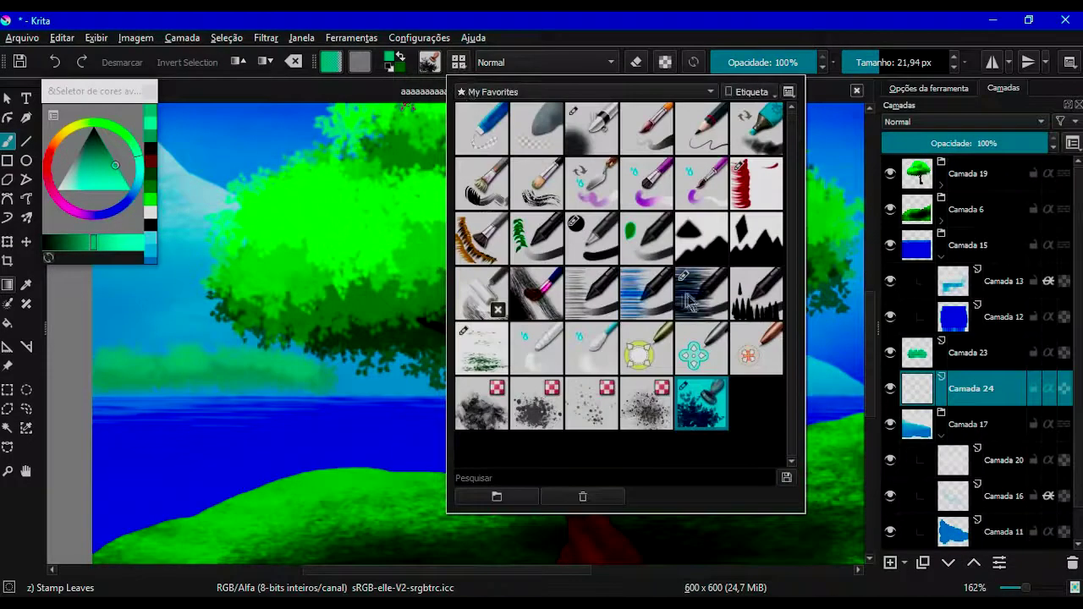
Step: Load the jRelva01 grass-texture brush with a golden-yellow colour at a smaller size
{"action": "left_click", "coordinate": [494, 360]}
{"action": "left_click_drag", "start_coordinate": [127, 161], "coordinate": [117, 170]}
{"action": "left_click_drag", "start_coordinate": [169, 398], "coordinate": [116, 394]}
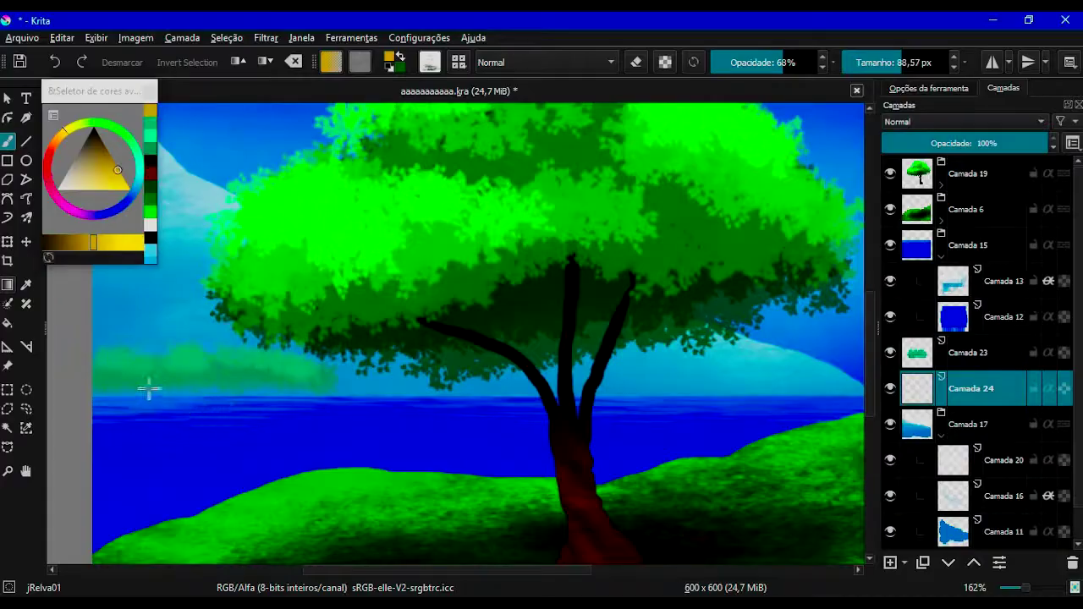